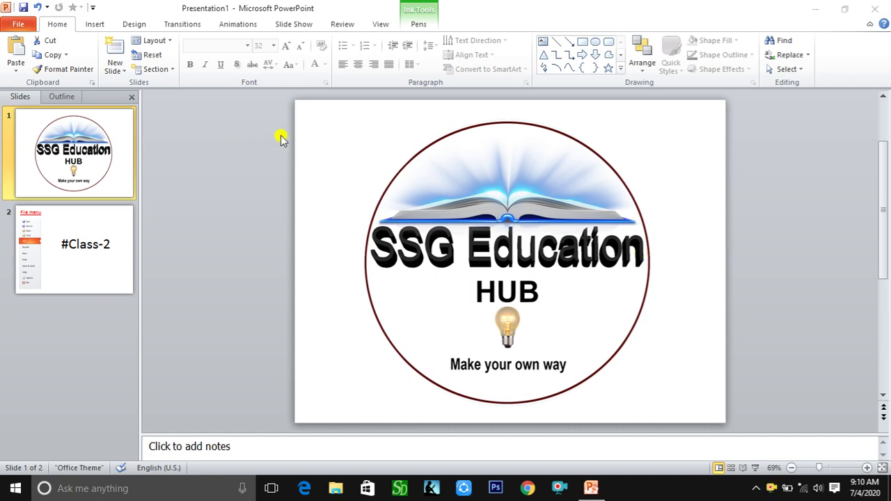
- Try out the Ink Tools pen with a small test stroke, then return to Home
{"action": "left_click", "coordinate": [431, 24]}
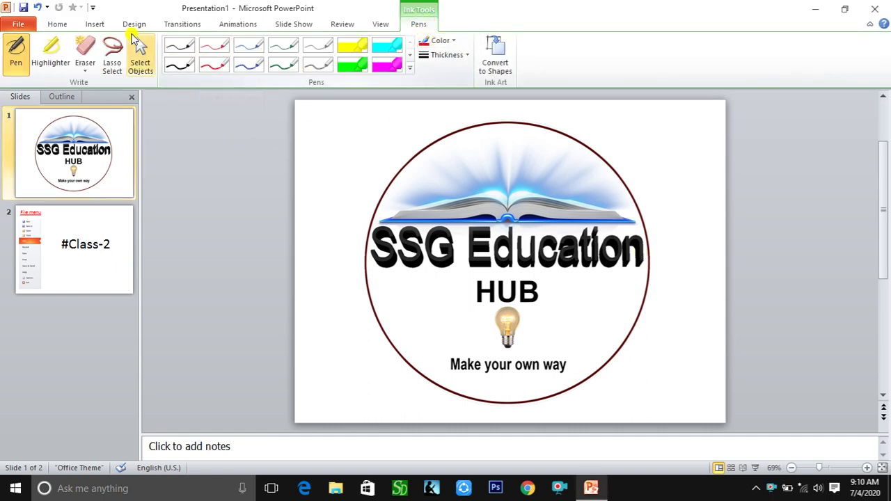
{"action": "left_click", "coordinate": [59, 24]}
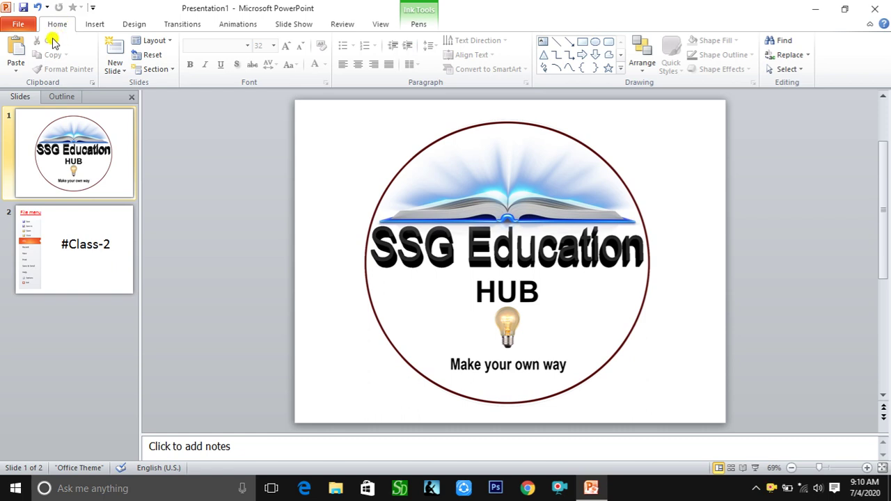
{"action": "left_click", "coordinate": [419, 24]}
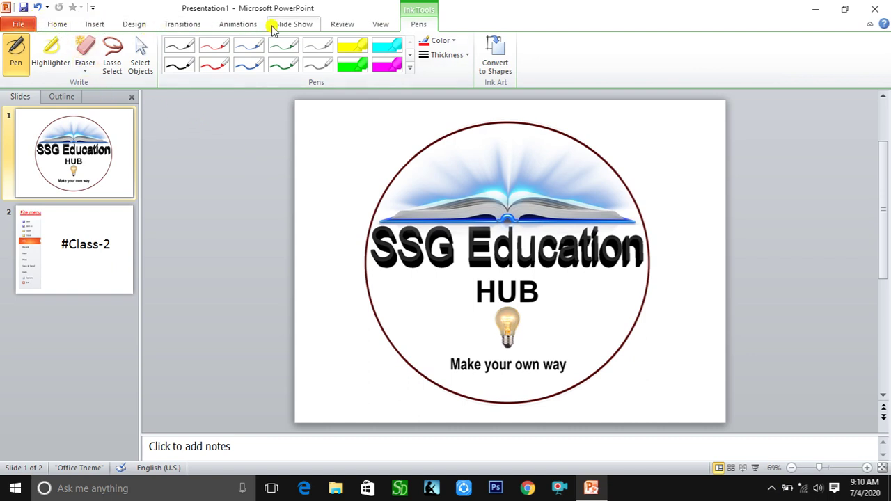
{"action": "left_click_drag", "start_coordinate": [228, 143], "coordinate": [237, 142]}
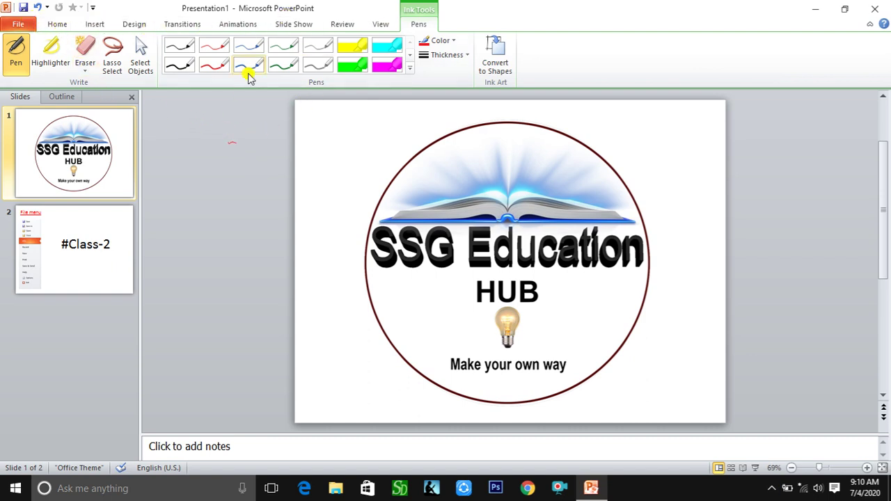
{"action": "left_click", "coordinate": [58, 26]}
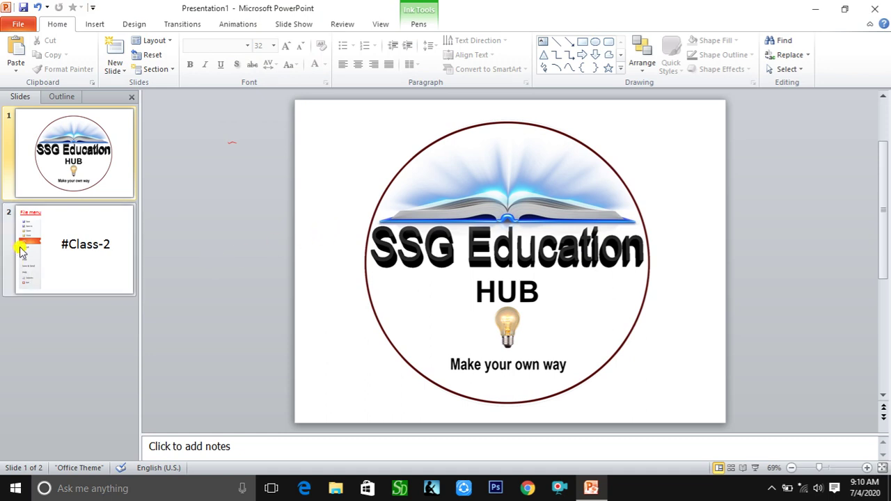
- On slide 2, pick the green pen and circle the File menu title
{"action": "left_click", "coordinate": [73, 259]}
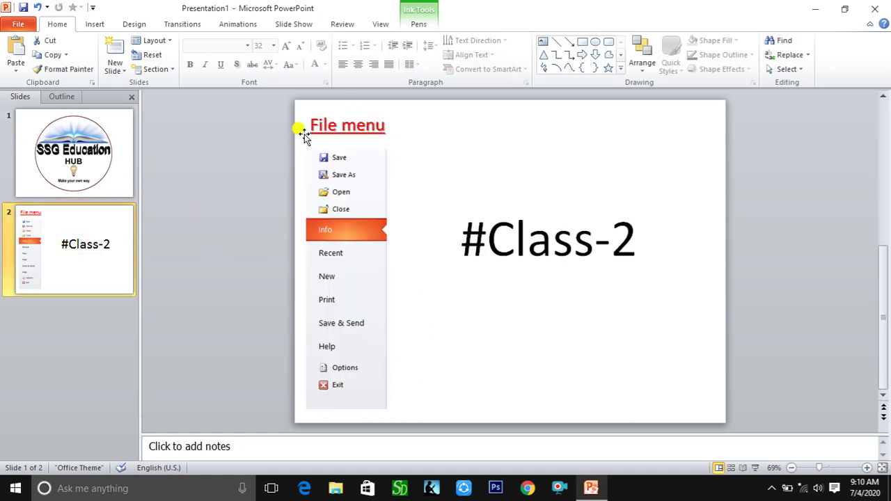
{"action": "left_click", "coordinate": [422, 24]}
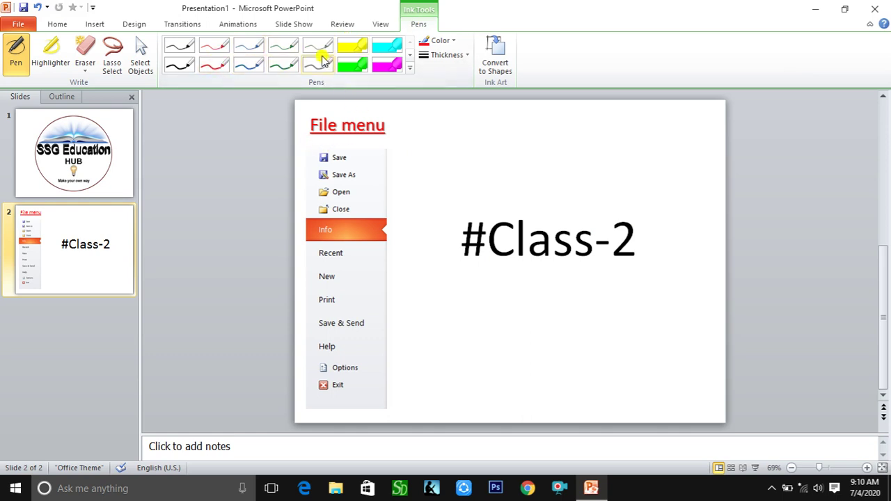
{"action": "left_click", "coordinate": [283, 65]}
{"action": "left_click_drag", "start_coordinate": [386, 103], "coordinate": [389, 111]}
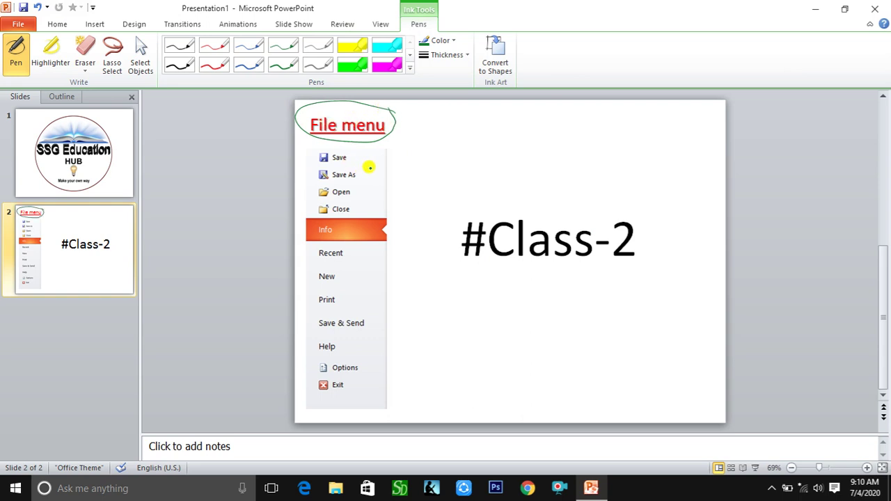
- Tick Save, Save As, Info, Recent, New, Print, Save & Send, Help, Options and Exit in green
{"action": "left_click_drag", "start_coordinate": [384, 158], "coordinate": [397, 152]}
{"action": "mouse_move", "coordinate": [373, 176]}
{"action": "left_mouse_down"}
{"action": "mouse_move", "coordinate": [398, 168]}
{"action": "mouse_move", "coordinate": [407, 197]}
{"action": "left_mouse_up"}
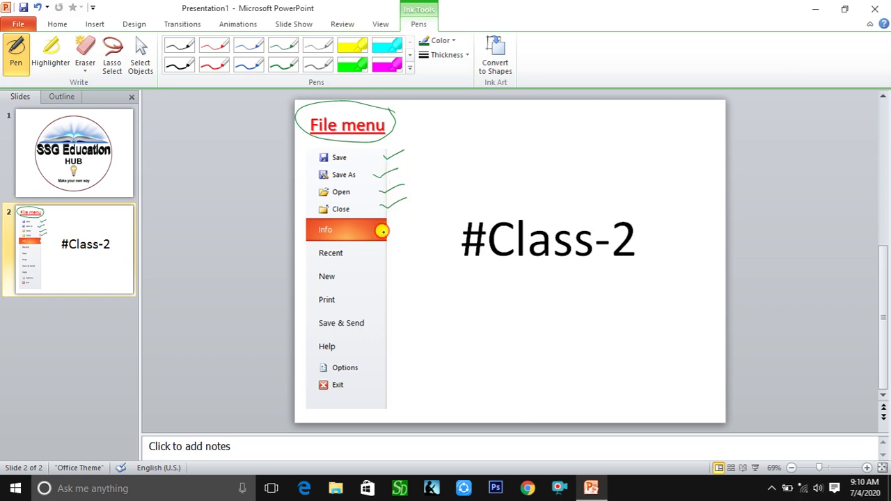
{"action": "left_click_drag", "start_coordinate": [382, 230], "coordinate": [404, 224]}
{"action": "left_click_drag", "start_coordinate": [380, 254], "coordinate": [408, 244]}
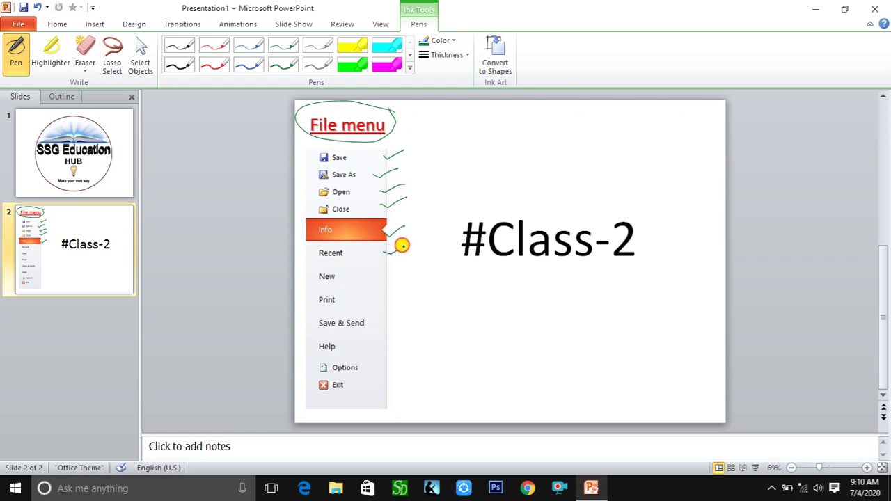
{"action": "left_click_drag", "start_coordinate": [372, 277], "coordinate": [398, 266]}
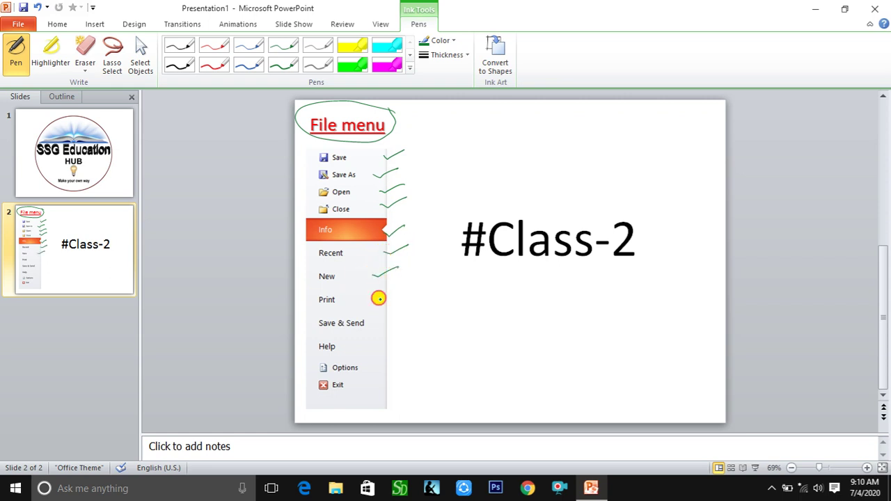
{"action": "left_click_drag", "start_coordinate": [378, 298], "coordinate": [408, 291]}
{"action": "left_click_drag", "start_coordinate": [382, 324], "coordinate": [409, 314]}
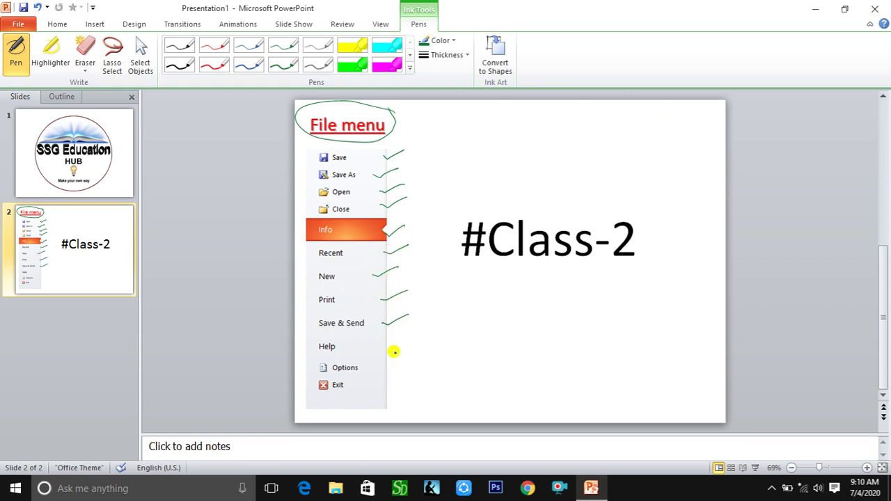
{"action": "left_click_drag", "start_coordinate": [380, 341], "coordinate": [408, 337]}
{"action": "left_click_drag", "start_coordinate": [375, 370], "coordinate": [409, 351]}
{"action": "left_click_drag", "start_coordinate": [375, 387], "coordinate": [403, 373]}
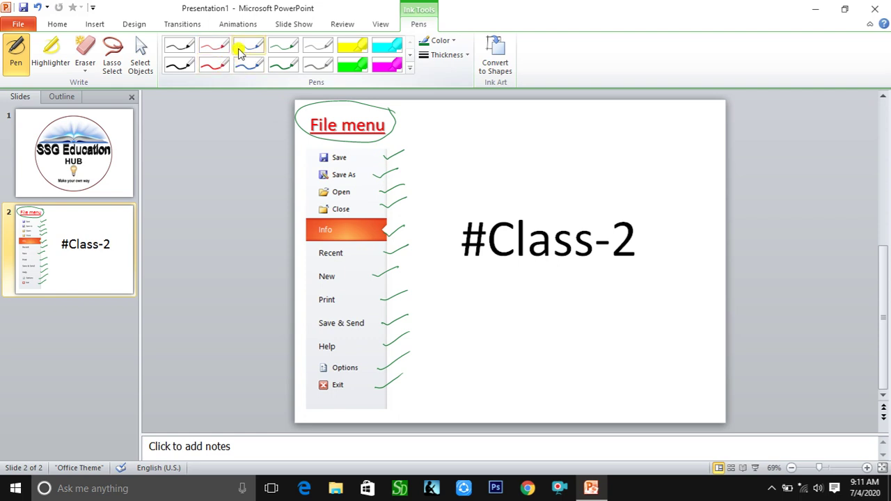
- With the red pen, circle Save and write a boxed Ctrl + S beside it
{"action": "left_click", "coordinate": [217, 65]}
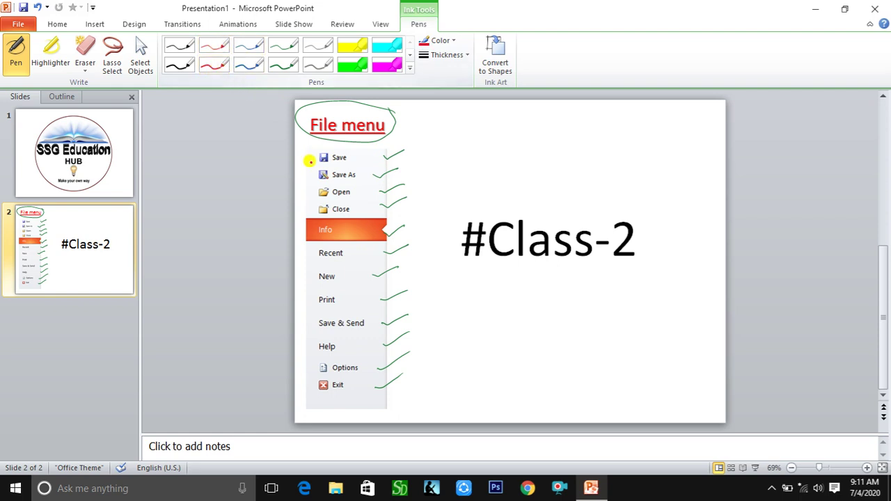
{"action": "mouse_move", "coordinate": [352, 151]}
{"action": "left_mouse_down"}
{"action": "mouse_move", "coordinate": [406, 151]}
{"action": "mouse_move", "coordinate": [453, 137]}
{"action": "mouse_move", "coordinate": [468, 147]}
{"action": "left_mouse_up"}
{"action": "mouse_move", "coordinate": [463, 140]}
{"action": "left_mouse_down"}
{"action": "mouse_move", "coordinate": [462, 154]}
{"action": "mouse_move", "coordinate": [476, 154]}
{"action": "left_mouse_up"}
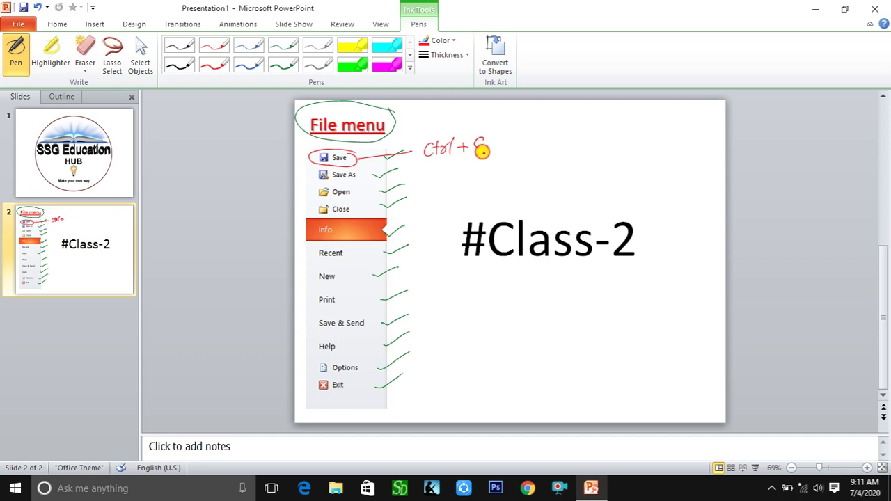
{"action": "left_click_drag", "start_coordinate": [417, 138], "coordinate": [495, 160]}
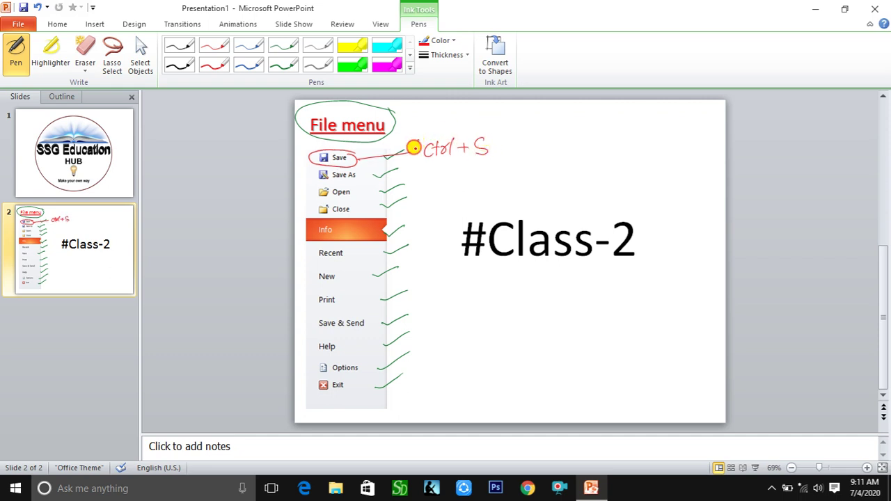
{"action": "mouse_move", "coordinate": [417, 136]}
{"action": "left_mouse_down"}
{"action": "mouse_move", "coordinate": [493, 127]}
{"action": "mouse_move", "coordinate": [495, 160]}
{"action": "left_mouse_up"}
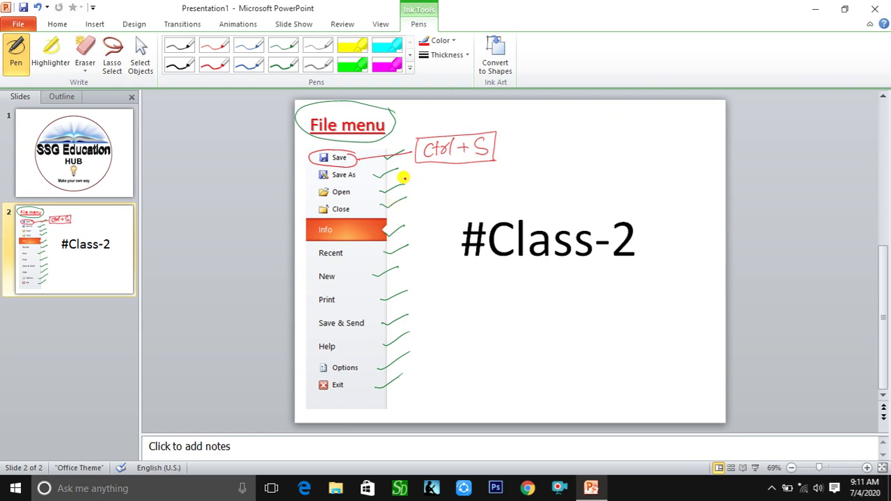
- Circle Save As with F12, add lines from Open and Recent, and write Ctrl+W beside Close
{"action": "mouse_move", "coordinate": [351, 167]}
{"action": "left_mouse_down"}
{"action": "mouse_move", "coordinate": [339, 164]}
{"action": "mouse_move", "coordinate": [364, 177]}
{"action": "mouse_move", "coordinate": [443, 179]}
{"action": "mouse_move", "coordinate": [446, 192]}
{"action": "left_mouse_up"}
{"action": "left_click_drag", "start_coordinate": [448, 183], "coordinate": [457, 192]}
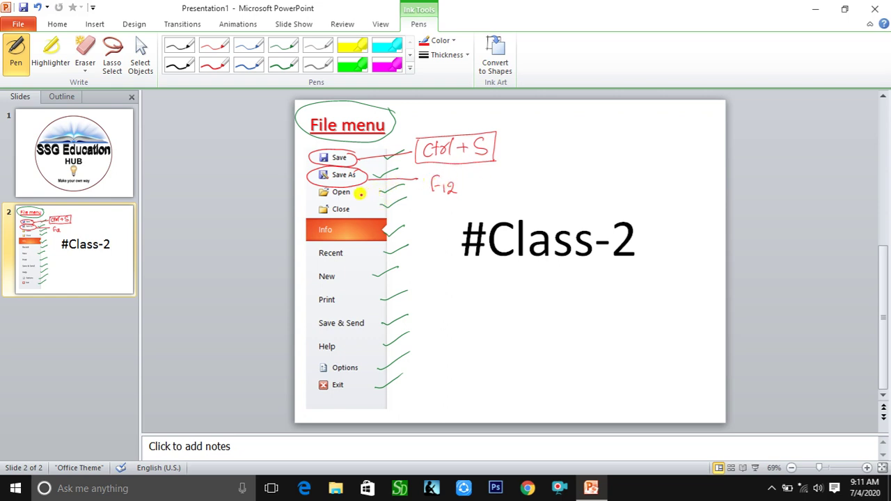
{"action": "left_click_drag", "start_coordinate": [351, 193], "coordinate": [407, 198]}
{"action": "mouse_move", "coordinate": [355, 209]}
{"action": "left_mouse_down"}
{"action": "mouse_move", "coordinate": [409, 208]}
{"action": "mouse_move", "coordinate": [413, 219]}
{"action": "mouse_move", "coordinate": [462, 211]}
{"action": "left_mouse_up"}
{"action": "mouse_move", "coordinate": [456, 204]}
{"action": "left_mouse_down"}
{"action": "mouse_move", "coordinate": [457, 218]}
{"action": "mouse_move", "coordinate": [480, 203]}
{"action": "left_mouse_up"}
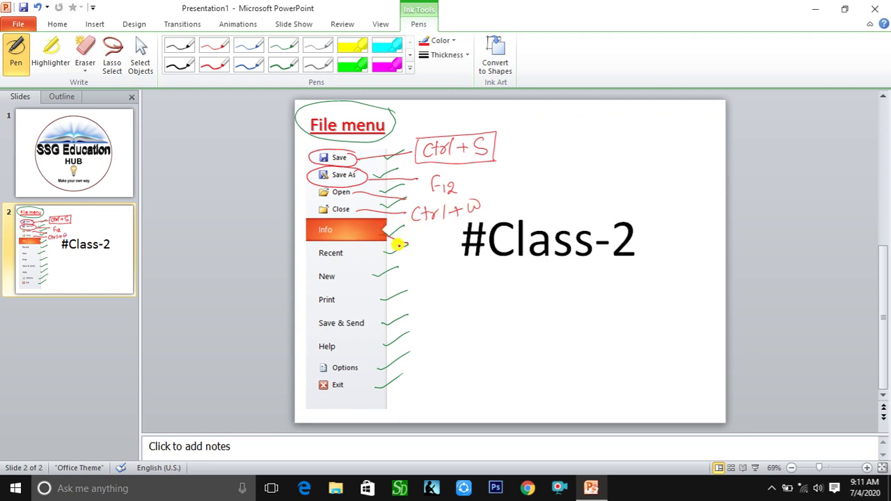
{"action": "left_click_drag", "start_coordinate": [363, 255], "coordinate": [408, 251]}
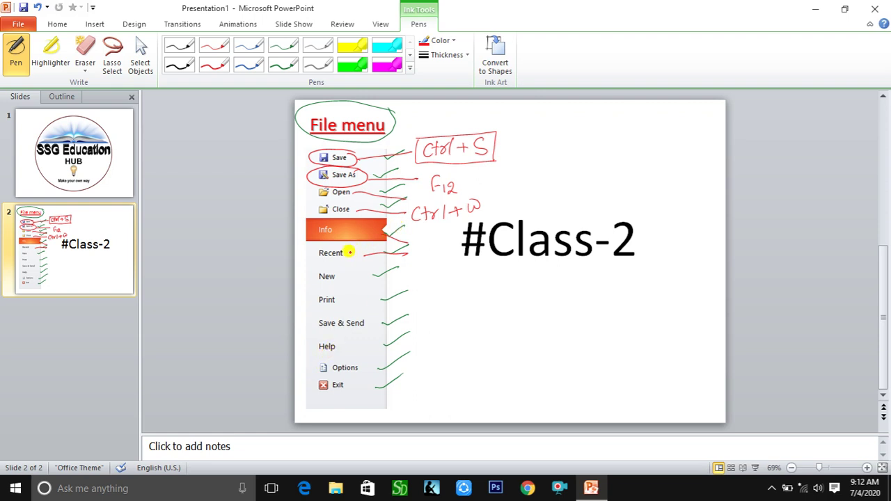
- Tick Recent in red and write Ctrl+N beside New and Ctrl + P beside Print
{"action": "left_click_drag", "start_coordinate": [361, 253], "coordinate": [402, 248]}
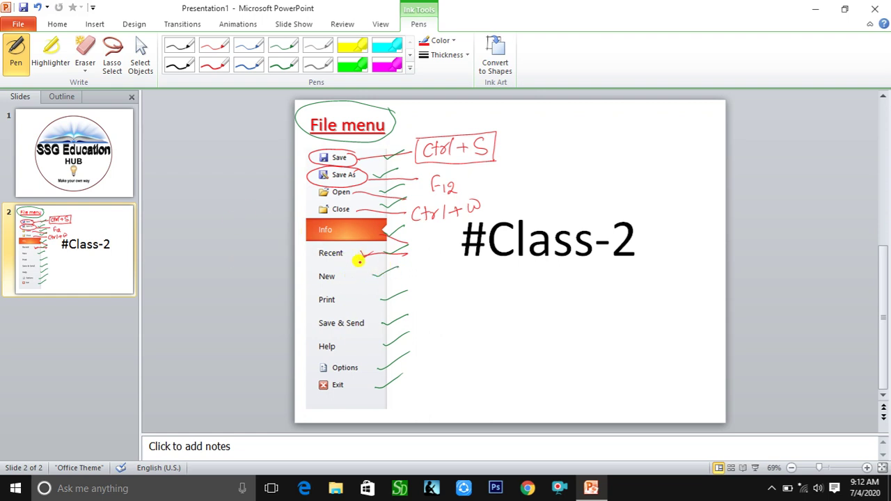
{"action": "left_click_drag", "start_coordinate": [392, 276], "coordinate": [478, 273]}
{"action": "mouse_move", "coordinate": [470, 267]}
{"action": "left_mouse_down"}
{"action": "mouse_move", "coordinate": [470, 280]}
{"action": "mouse_move", "coordinate": [497, 262]}
{"action": "left_mouse_up"}
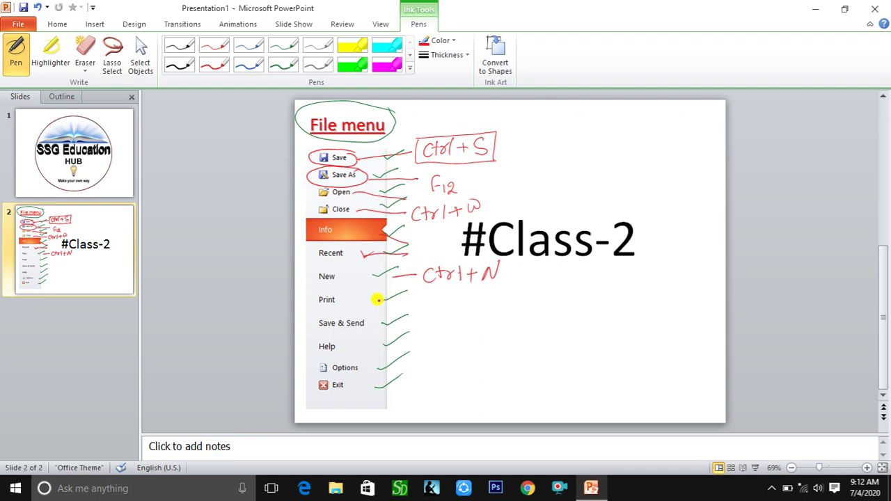
{"action": "mouse_move", "coordinate": [381, 298]}
{"action": "left_mouse_down"}
{"action": "mouse_move", "coordinate": [448, 309]}
{"action": "mouse_move", "coordinate": [464, 297]}
{"action": "left_mouse_up"}
{"action": "mouse_move", "coordinate": [468, 294]}
{"action": "left_mouse_down"}
{"action": "mouse_move", "coordinate": [479, 307]}
{"action": "mouse_move", "coordinate": [495, 290]}
{"action": "left_mouse_up"}
{"action": "left_click_drag", "start_coordinate": [495, 290], "coordinate": [496, 301]}
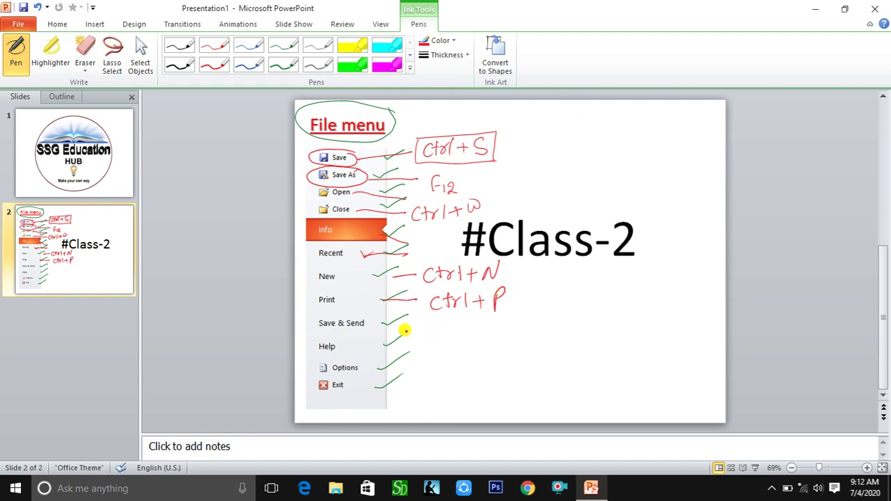
- Write F1 beside Help and Alt+F4 beside Exit in red
{"action": "mouse_move", "coordinate": [381, 323]}
{"action": "left_mouse_down"}
{"action": "mouse_move", "coordinate": [409, 325]}
{"action": "mouse_move", "coordinate": [410, 341]}
{"action": "mouse_move", "coordinate": [427, 353]}
{"action": "left_mouse_up"}
{"action": "left_click_drag", "start_coordinate": [427, 337], "coordinate": [438, 351]}
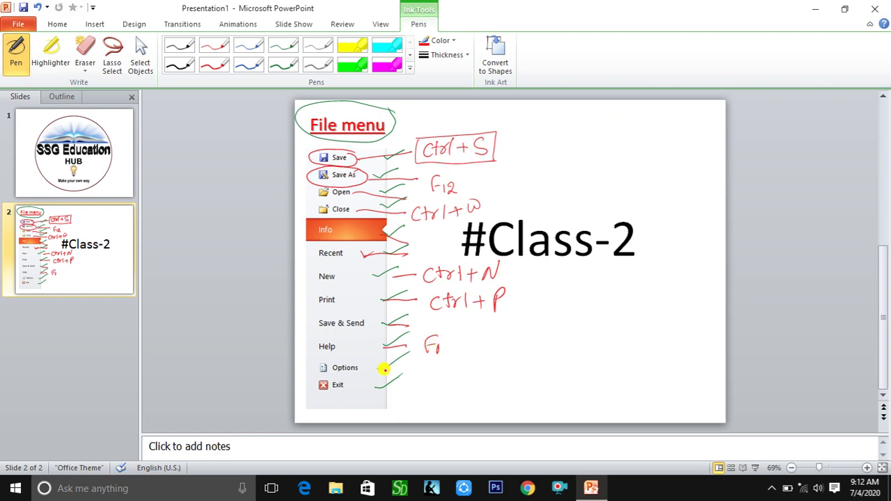
{"action": "mouse_move", "coordinate": [380, 371]}
{"action": "left_mouse_down"}
{"action": "mouse_move", "coordinate": [407, 365]}
{"action": "mouse_move", "coordinate": [410, 389]}
{"action": "mouse_move", "coordinate": [429, 383]}
{"action": "mouse_move", "coordinate": [436, 398]}
{"action": "mouse_move", "coordinate": [457, 387]}
{"action": "left_mouse_up"}
{"action": "mouse_move", "coordinate": [452, 383]}
{"action": "left_mouse_down"}
{"action": "mouse_move", "coordinate": [452, 395]}
{"action": "mouse_move", "coordinate": [473, 387]}
{"action": "left_mouse_up"}
{"action": "mouse_move", "coordinate": [467, 381]}
{"action": "left_mouse_down"}
{"action": "mouse_move", "coordinate": [467, 394]}
{"action": "mouse_move", "coordinate": [505, 391]}
{"action": "mouse_move", "coordinate": [497, 398]}
{"action": "left_mouse_up"}
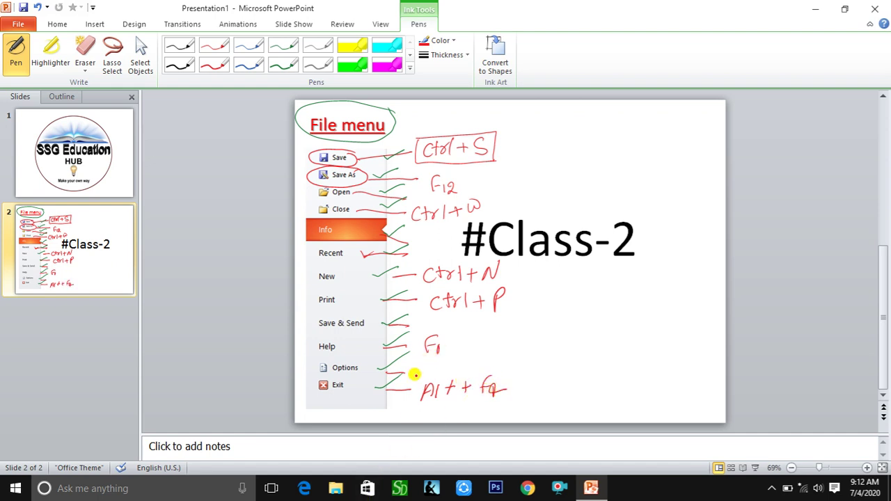
- Box the Alt+F4, Ctrl+P, Ctrl+N and Ctrl+W notes and circle F1 and F12 in red
{"action": "mouse_move", "coordinate": [415, 378]}
{"action": "left_mouse_down"}
{"action": "mouse_move", "coordinate": [423, 404]}
{"action": "mouse_move", "coordinate": [497, 405]}
{"action": "left_mouse_up"}
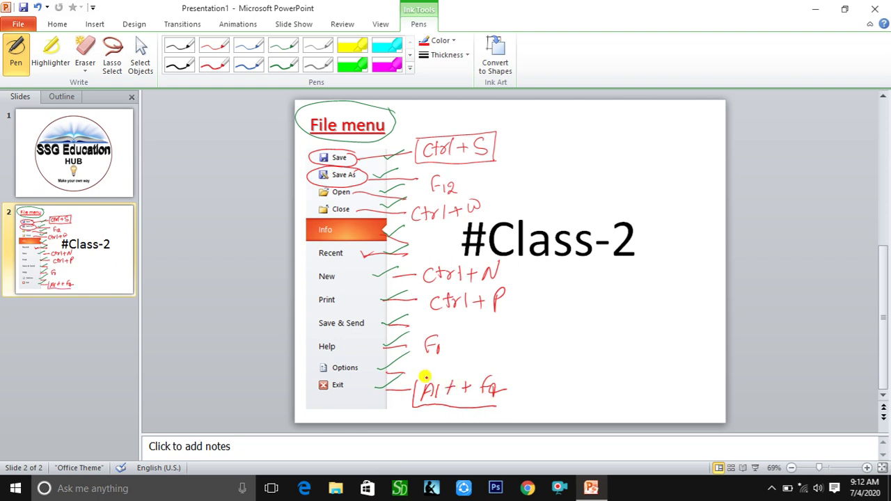
{"action": "mouse_move", "coordinate": [434, 377]}
{"action": "left_mouse_down"}
{"action": "mouse_move", "coordinate": [507, 368]}
{"action": "mouse_move", "coordinate": [512, 405]}
{"action": "left_mouse_up"}
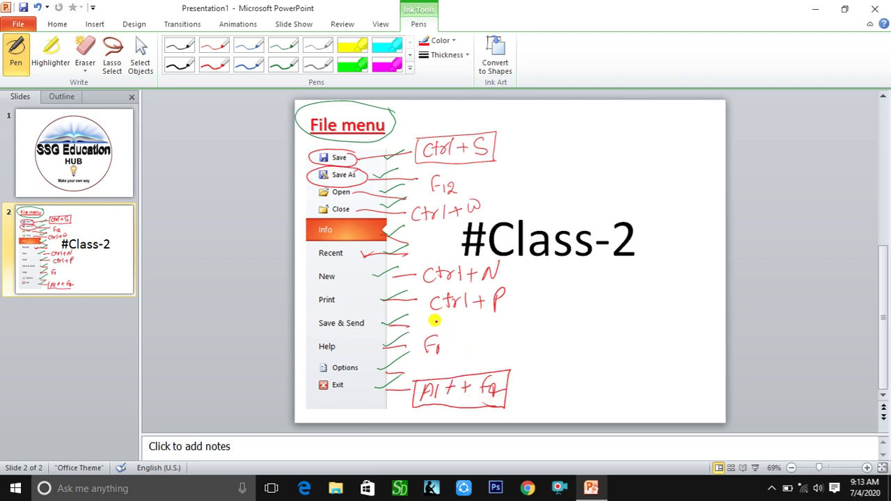
{"action": "left_click_drag", "start_coordinate": [422, 328], "coordinate": [445, 333]}
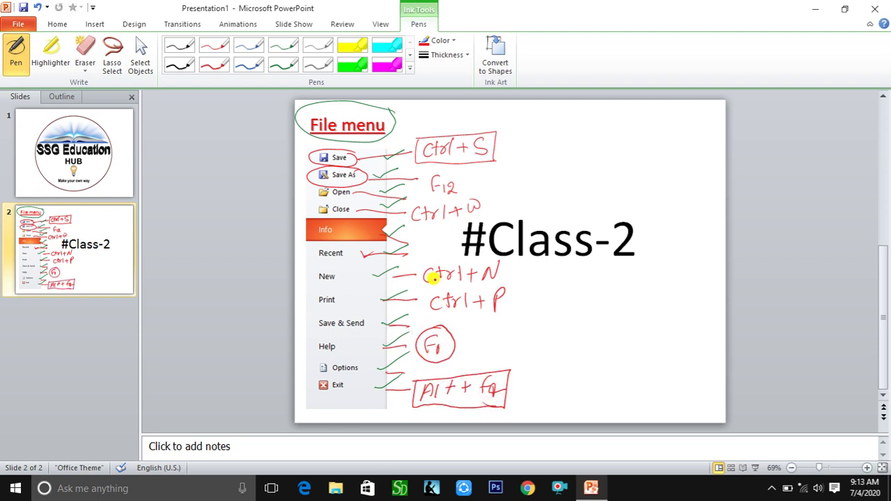
{"action": "left_click_drag", "start_coordinate": [420, 288], "coordinate": [522, 310]}
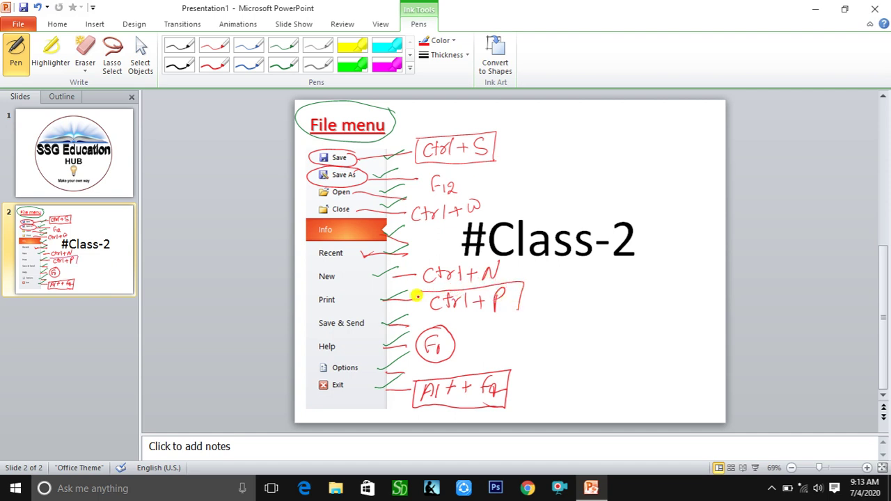
{"action": "mouse_move", "coordinate": [421, 291]}
{"action": "left_mouse_down"}
{"action": "mouse_move", "coordinate": [420, 317]}
{"action": "mouse_move", "coordinate": [495, 314]}
{"action": "left_mouse_up"}
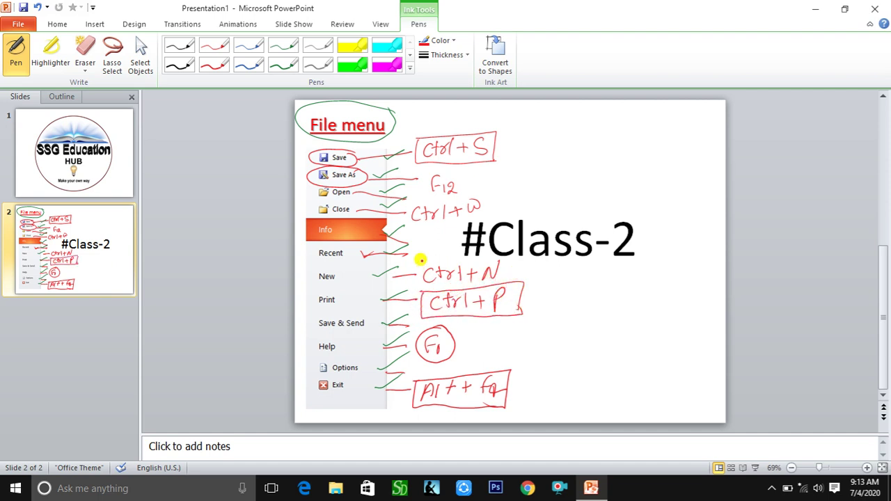
{"action": "left_click_drag", "start_coordinate": [417, 259], "coordinate": [511, 285]}
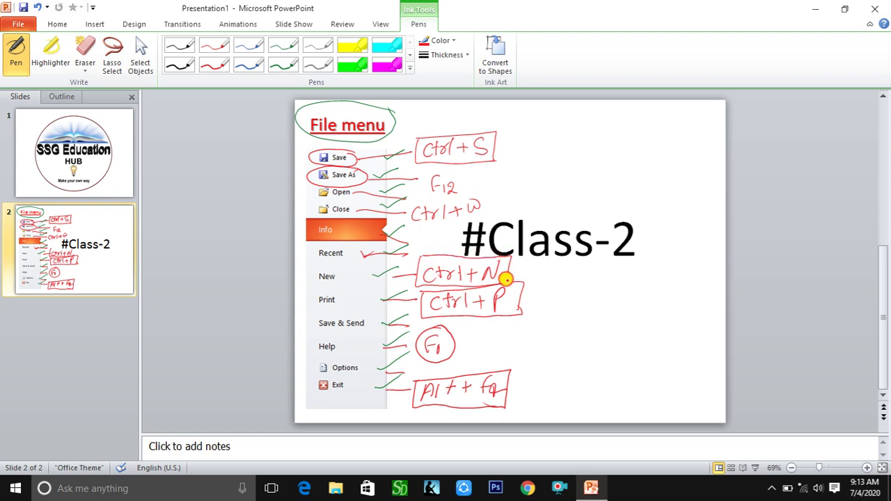
{"action": "left_click_drag", "start_coordinate": [409, 203], "coordinate": [460, 216]}
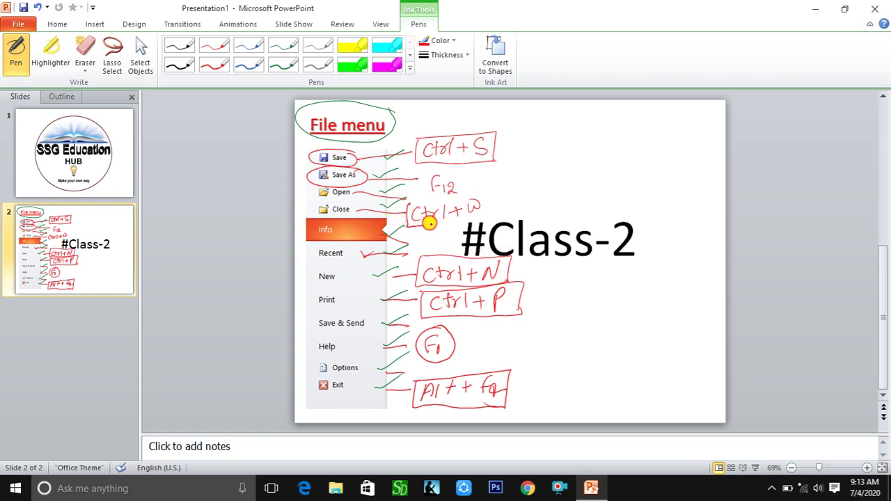
{"action": "left_click_drag", "start_coordinate": [408, 201], "coordinate": [486, 216]}
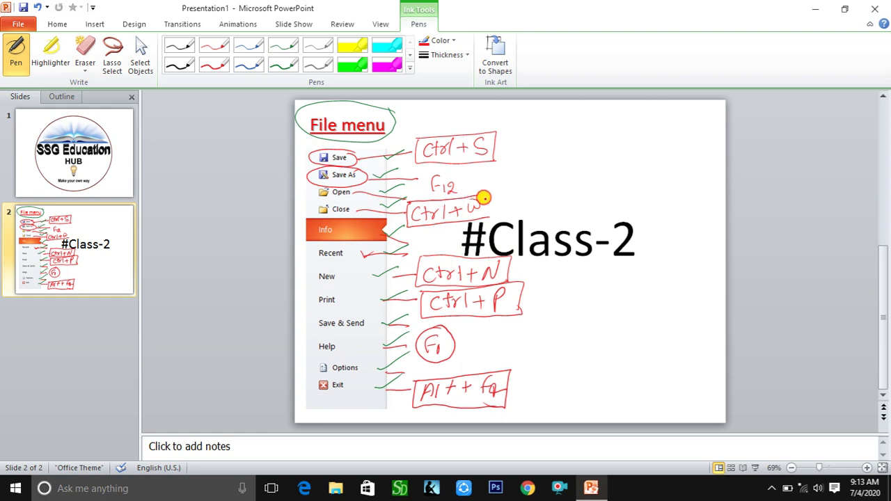
{"action": "left_click_drag", "start_coordinate": [456, 171], "coordinate": [460, 175]}
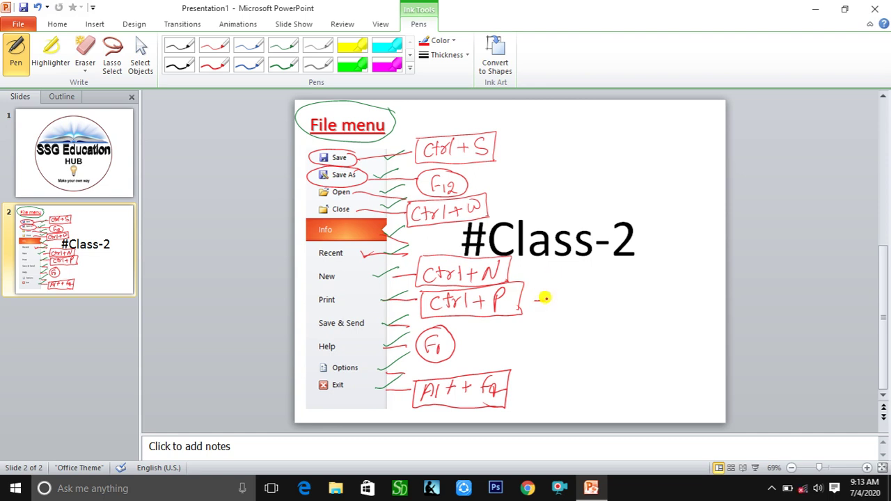
- Draw an arrow from the Ctrl+P box to an underlined 'Ctrl + F2' note
{"action": "mouse_move", "coordinate": [545, 298]}
{"action": "left_mouse_down"}
{"action": "mouse_move", "coordinate": [591, 306]}
{"action": "mouse_move", "coordinate": [607, 293]}
{"action": "mouse_move", "coordinate": [611, 306]}
{"action": "mouse_move", "coordinate": [646, 308]}
{"action": "left_mouse_up"}
{"action": "mouse_move", "coordinate": [643, 292]}
{"action": "left_mouse_down"}
{"action": "mouse_move", "coordinate": [655, 288]}
{"action": "mouse_move", "coordinate": [657, 315]}
{"action": "left_mouse_up"}
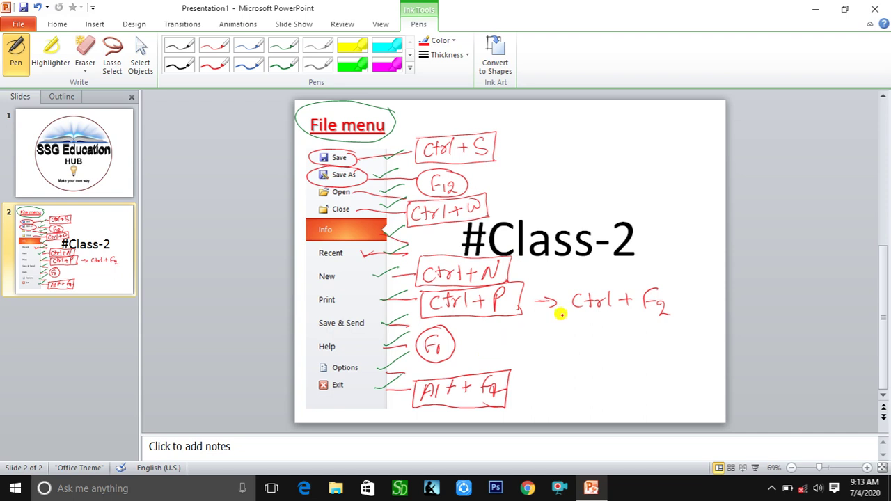
{"action": "left_click_drag", "start_coordinate": [572, 314], "coordinate": [666, 314]}
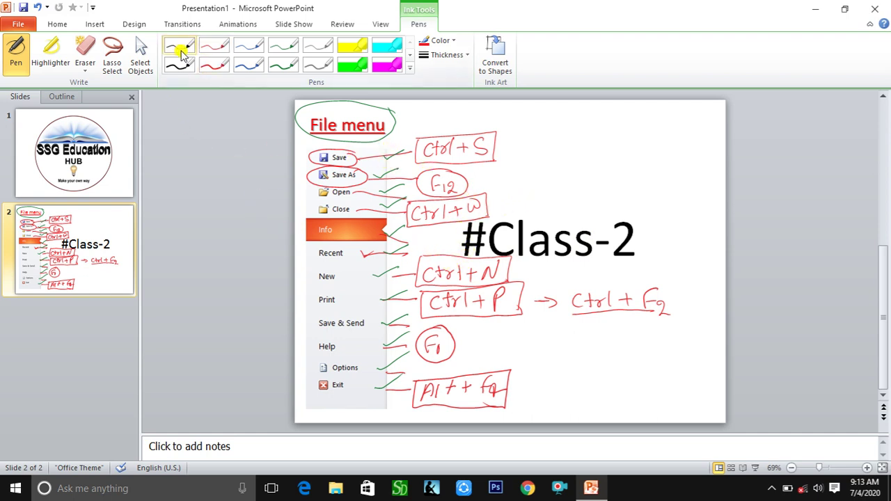
- Insert a new Blank slide after slide 2
{"action": "left_click", "coordinate": [59, 23]}
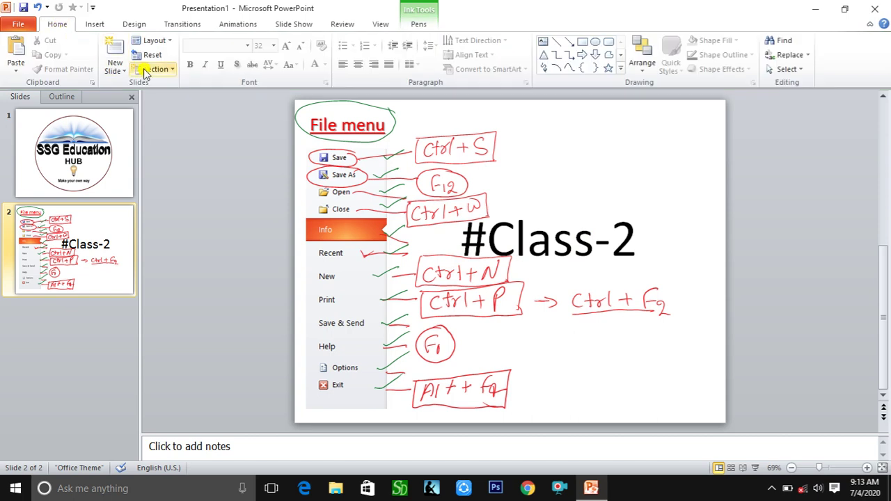
{"action": "left_click", "coordinate": [114, 67]}
{"action": "left_click", "coordinate": [139, 264]}
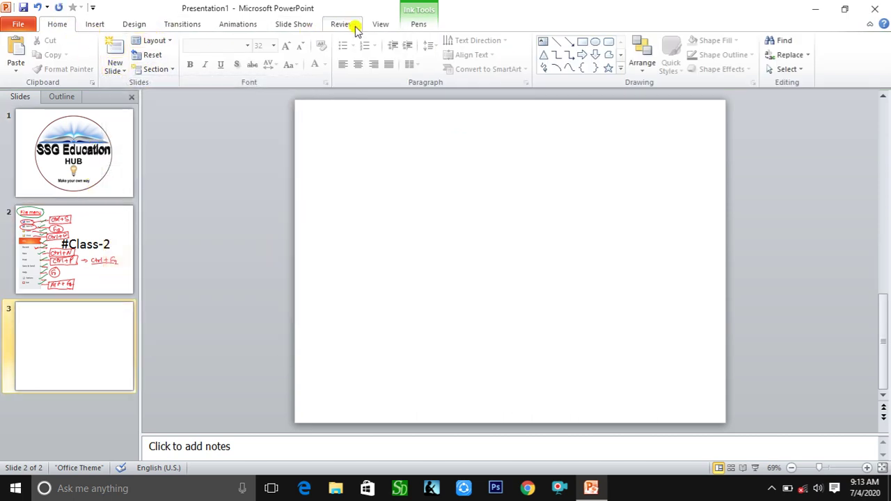
- Stop inking with Select Objects and open the File Info page
{"action": "left_click", "coordinate": [416, 23]}
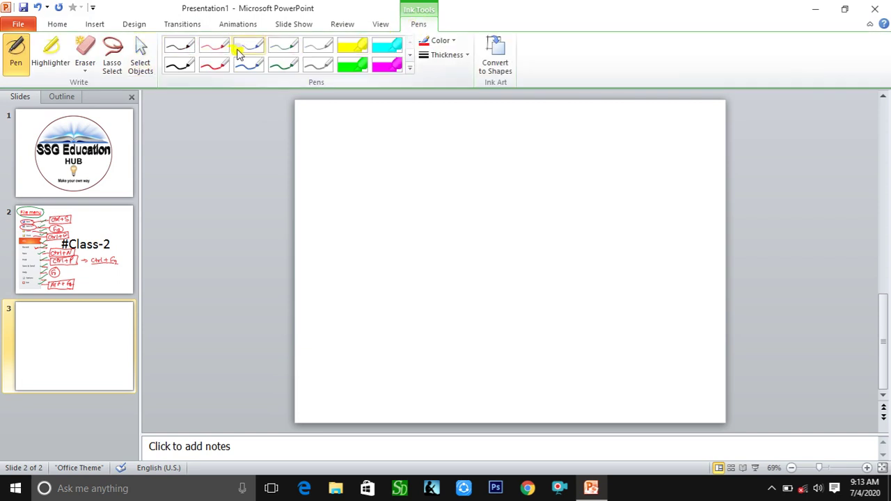
{"action": "left_click", "coordinate": [142, 56]}
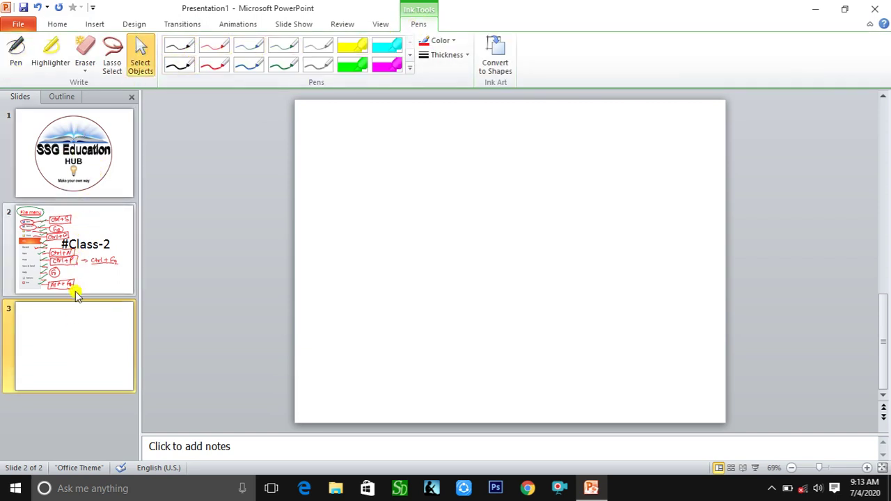
{"action": "left_click", "coordinate": [59, 25]}
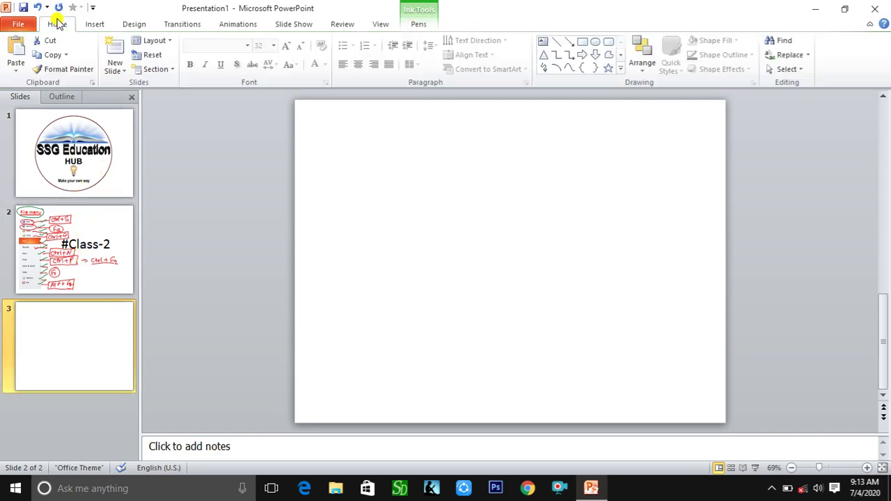
{"action": "left_click", "coordinate": [20, 25]}
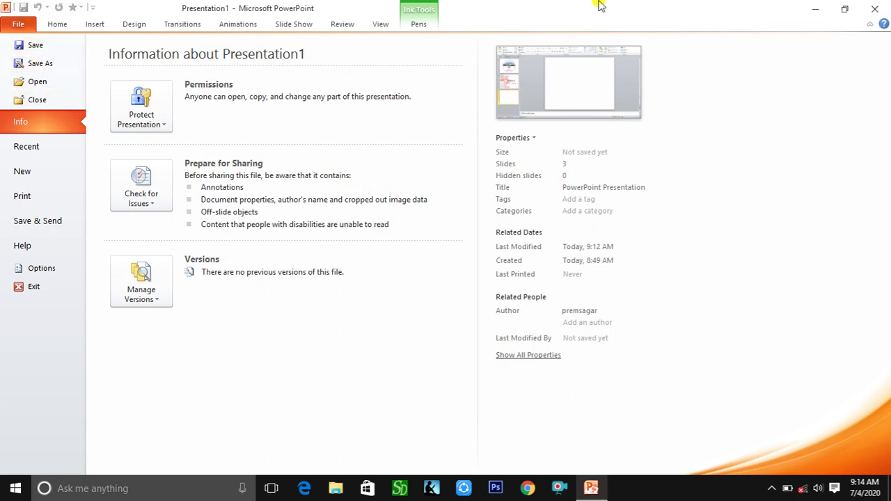
- Leave the Info page and twice open Save As with Ctrl+S and close it unsaved
{"action": "left_click", "coordinate": [57, 24]}
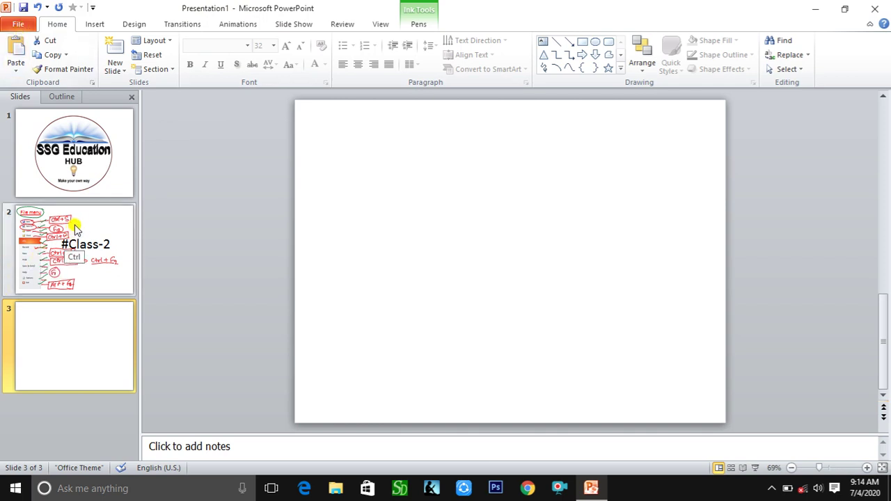
{"action": "key", "text": "ctrl+s"}
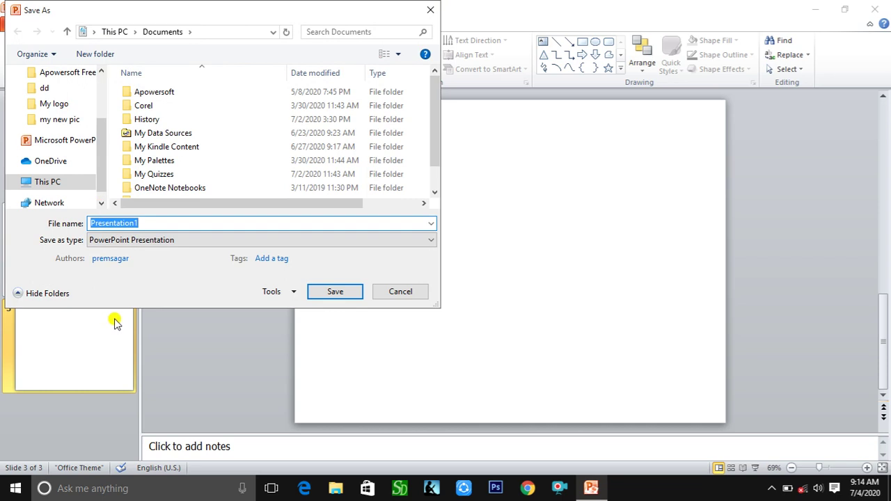
{"action": "left_click", "coordinate": [430, 10]}
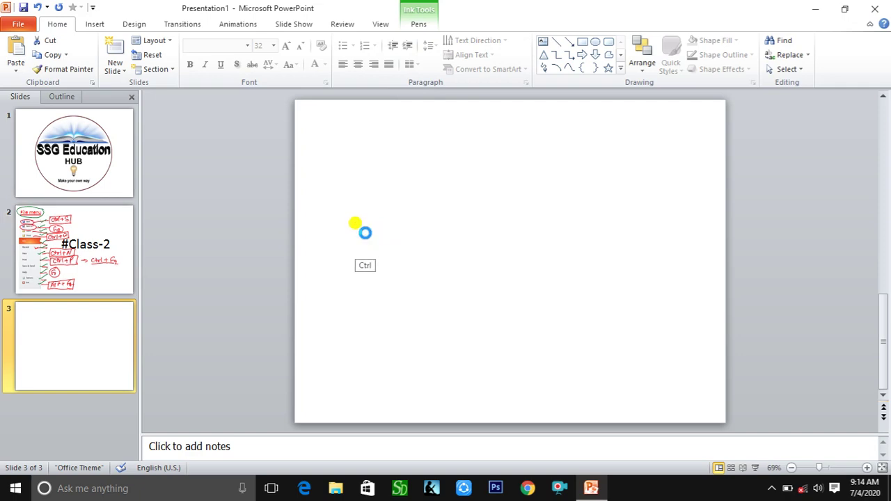
{"action": "key", "text": "ctrl+s"}
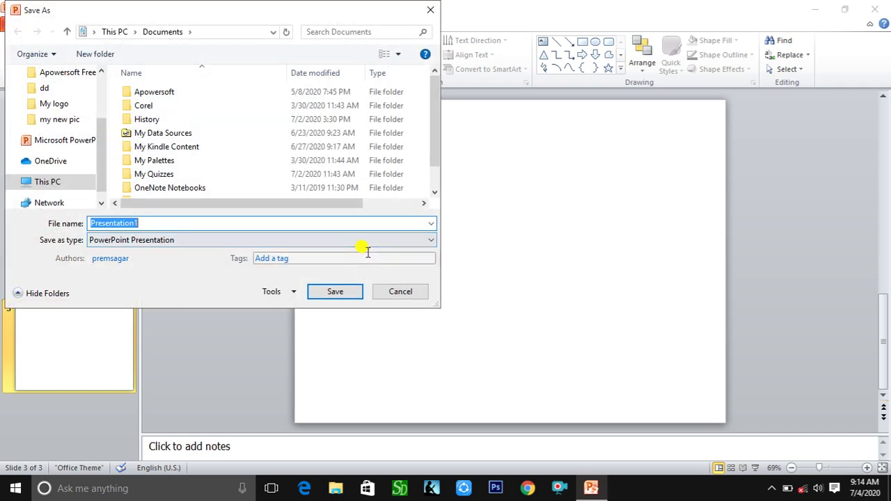
{"action": "left_click", "coordinate": [429, 11]}
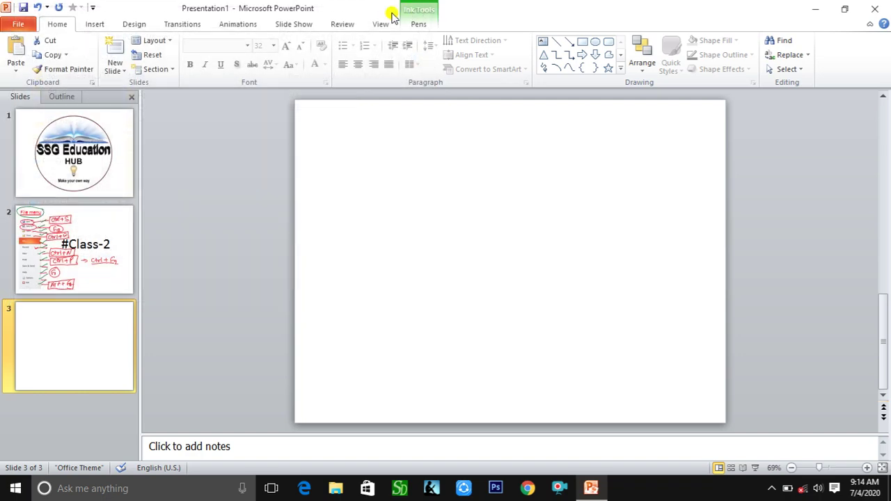
- Save the presentation to the Desktop under the name 'file menu'
{"action": "left_click", "coordinate": [23, 21]}
{"action": "left_click", "coordinate": [32, 42]}
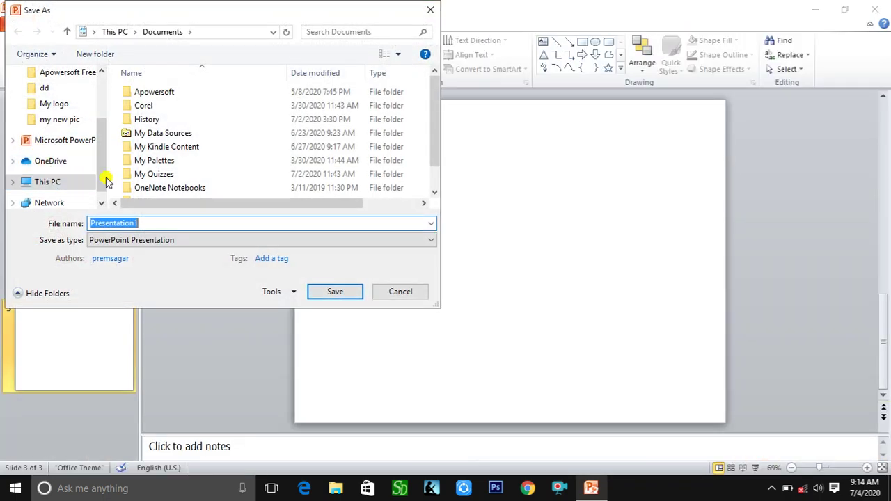
{"action": "left_click_drag", "start_coordinate": [104, 146], "coordinate": [105, 98]}
{"action": "left_click", "coordinate": [56, 93]}
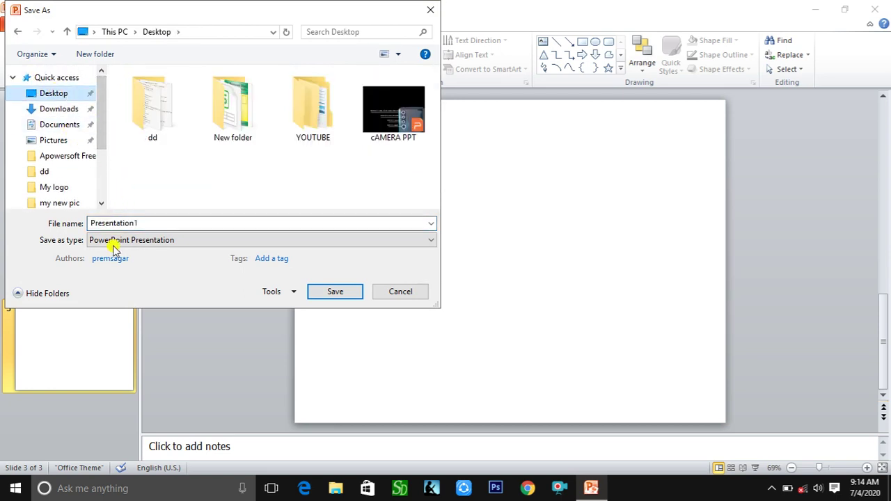
{"action": "double_click", "coordinate": [146, 223]}
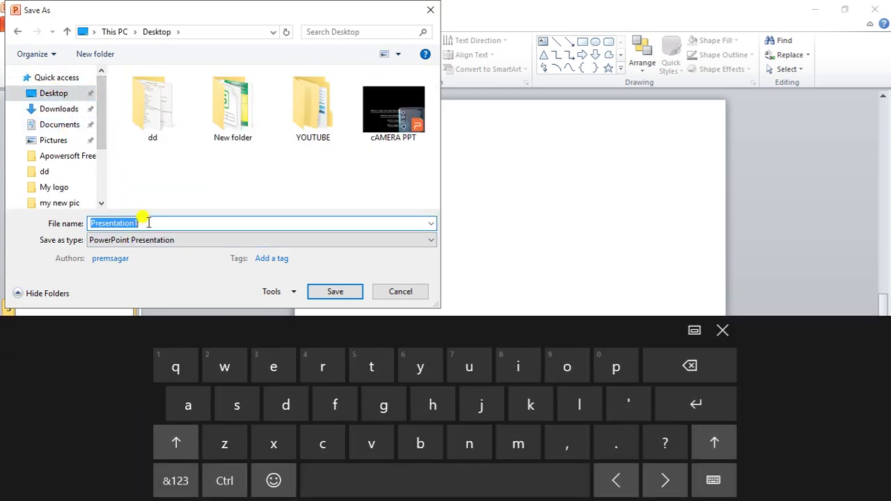
{"action": "left_click", "coordinate": [724, 330]}
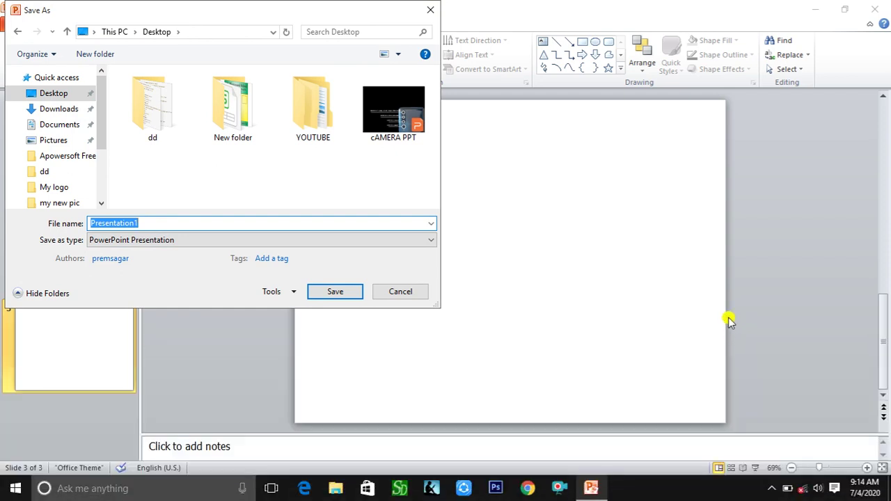
{"action": "type", "text": "int"}
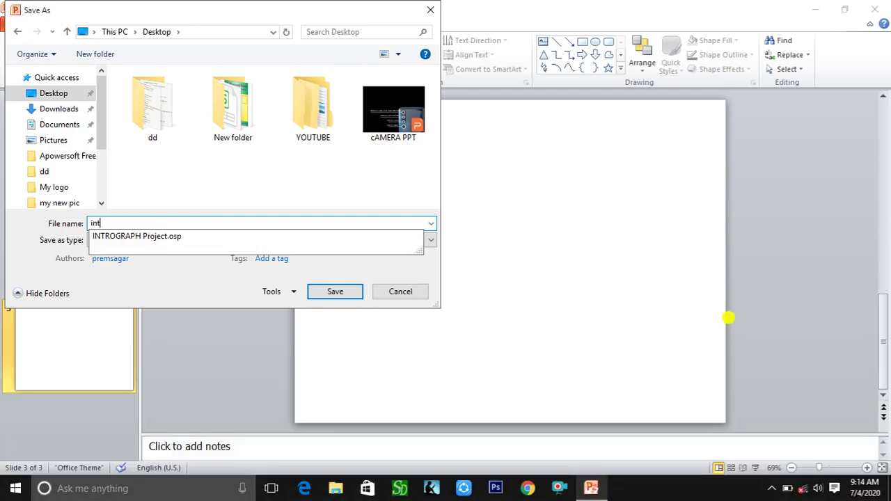
{"action": "type", "text": "rodu"}
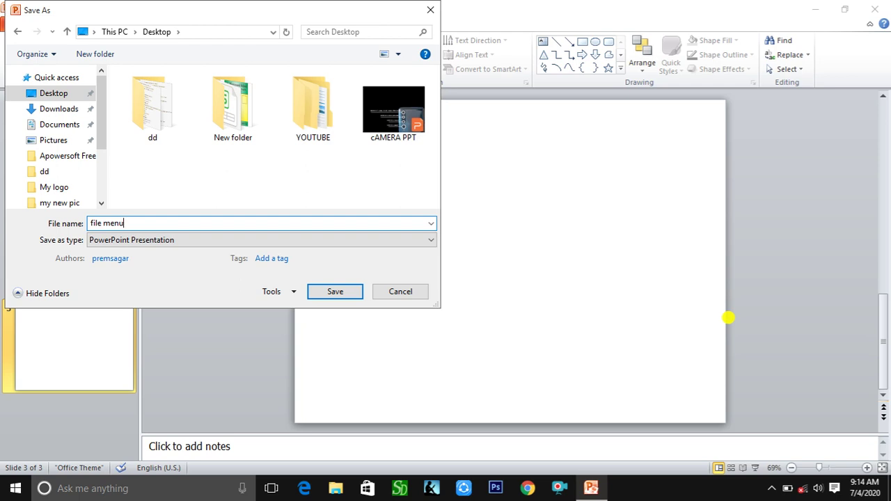
{"action": "left_click", "coordinate": [326, 291]}
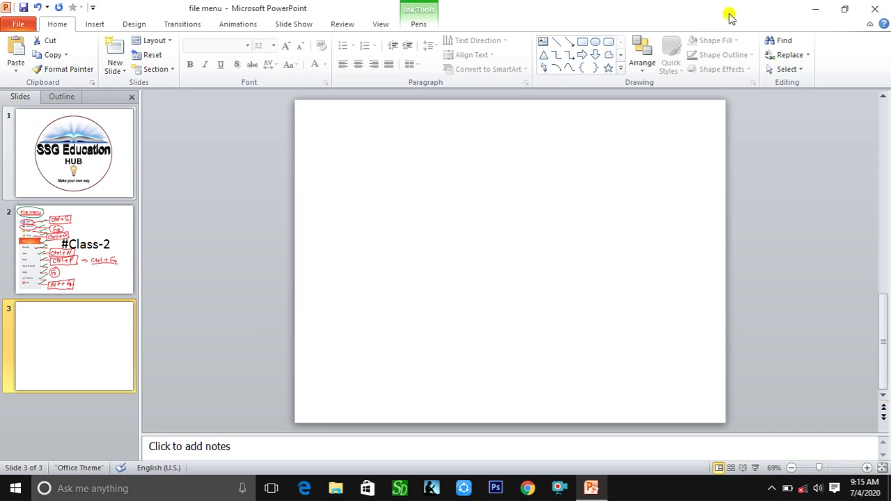
{"action": "left_click", "coordinate": [814, 10]}
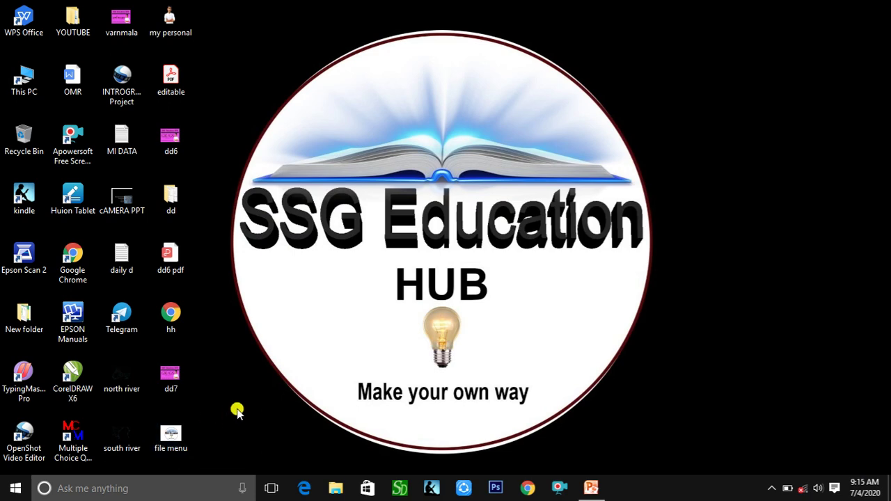
{"action": "left_click", "coordinate": [585, 492]}
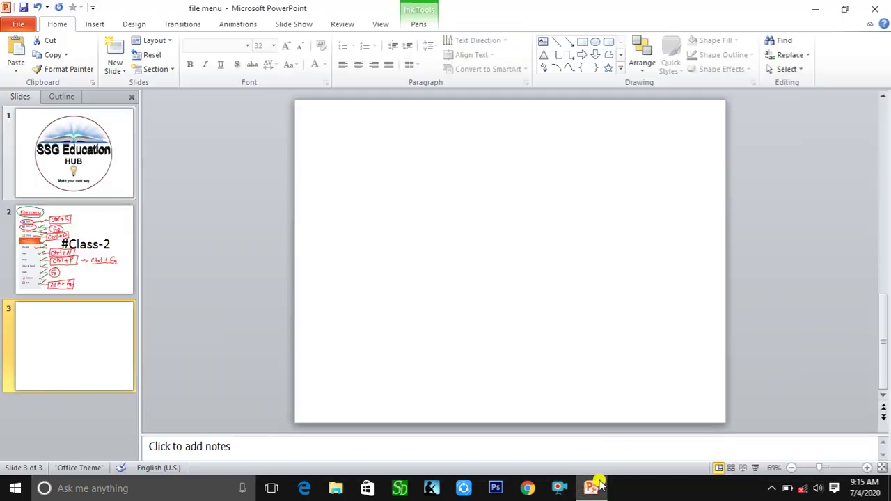
{"action": "left_click", "coordinate": [23, 25]}
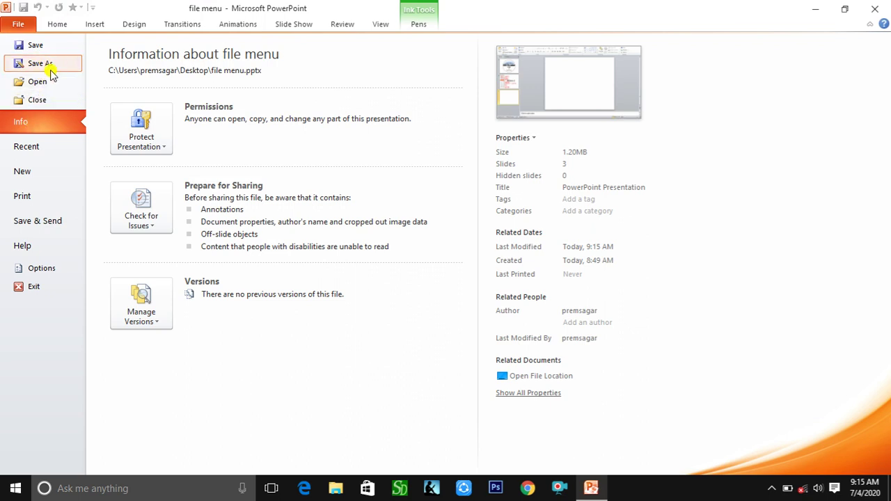
{"action": "left_click", "coordinate": [63, 23]}
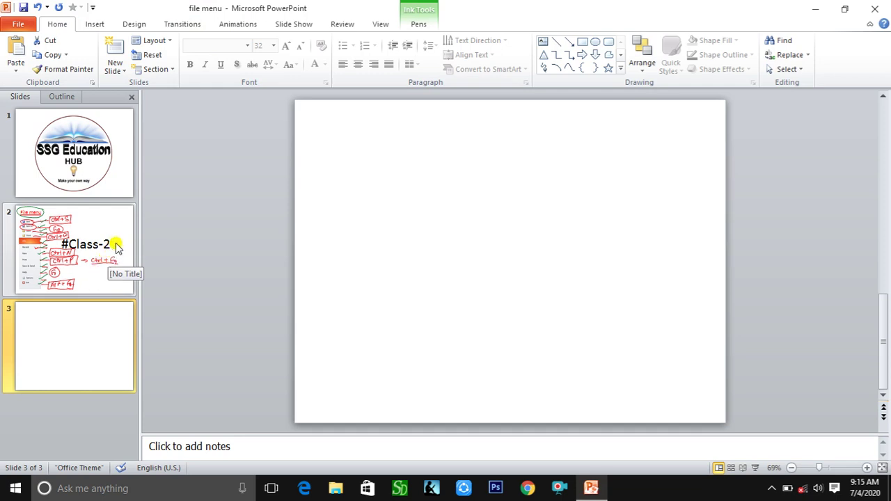
- Save again, then Save As a Desktop copy named 'file menu 3'
{"action": "left_click", "coordinate": [21, 23]}
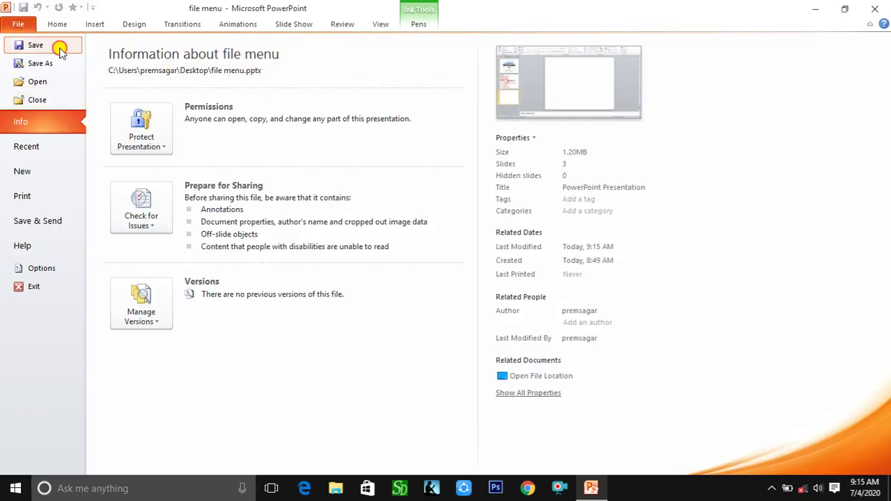
{"action": "left_click", "coordinate": [60, 47]}
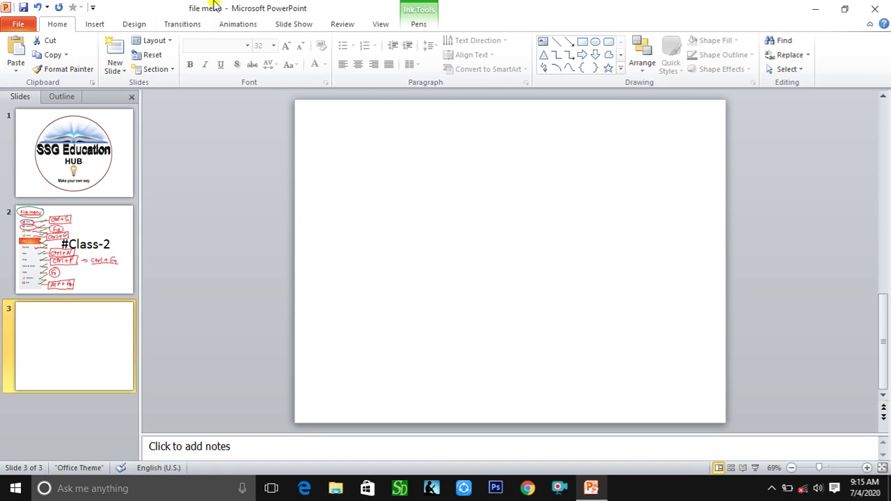
{"action": "left_click", "coordinate": [28, 26]}
{"action": "left_click", "coordinate": [42, 61]}
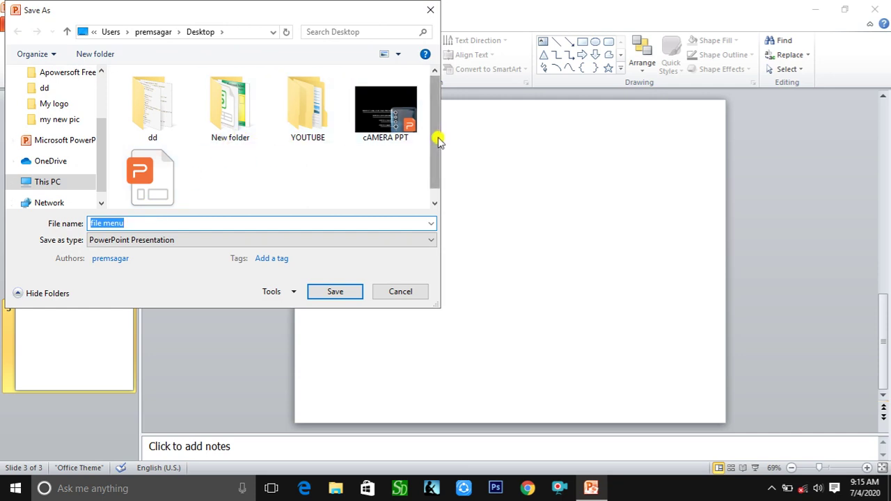
{"action": "left_click_drag", "start_coordinate": [438, 141], "coordinate": [435, 161]}
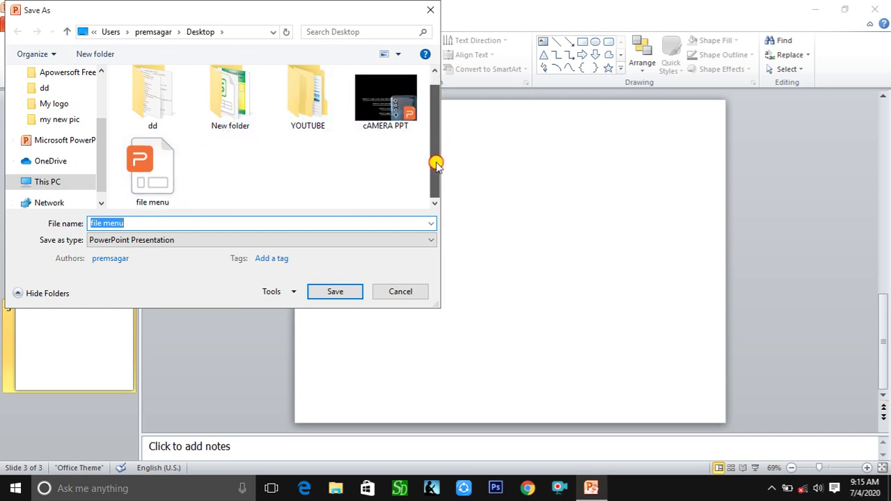
{"action": "left_click", "coordinate": [144, 222]}
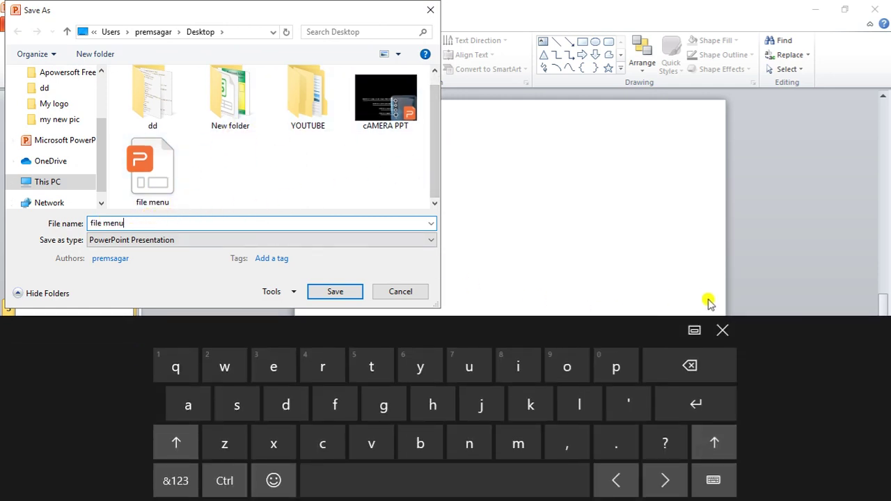
{"action": "left_click", "coordinate": [722, 330]}
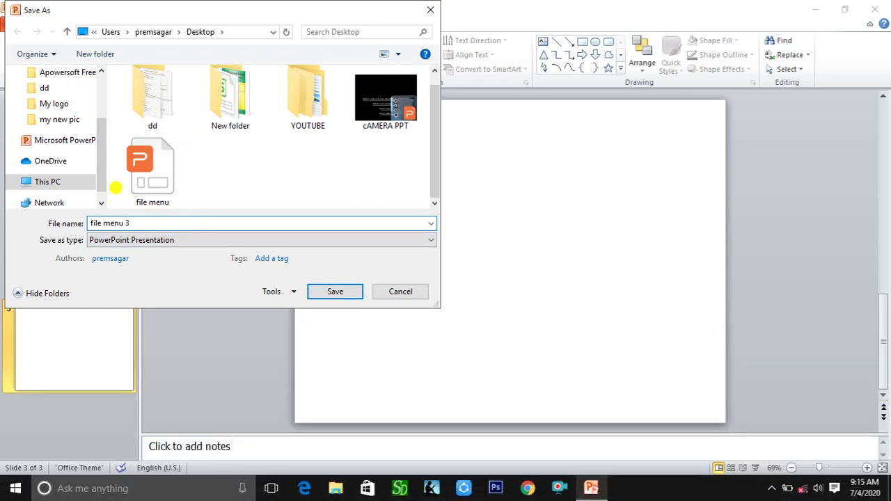
{"action": "left_click", "coordinate": [338, 291]}
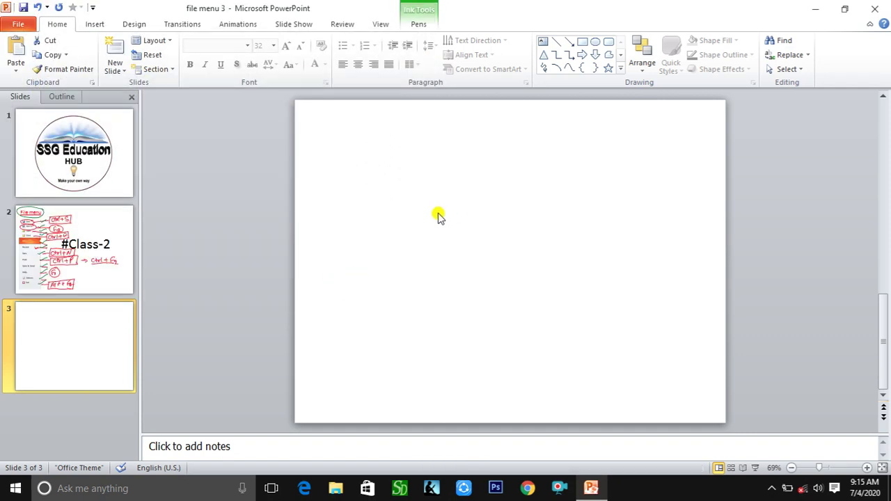
- Minimize and restore PowerPoint, then show slide 2 and the File Info page
{"action": "left_click", "coordinate": [819, 8]}
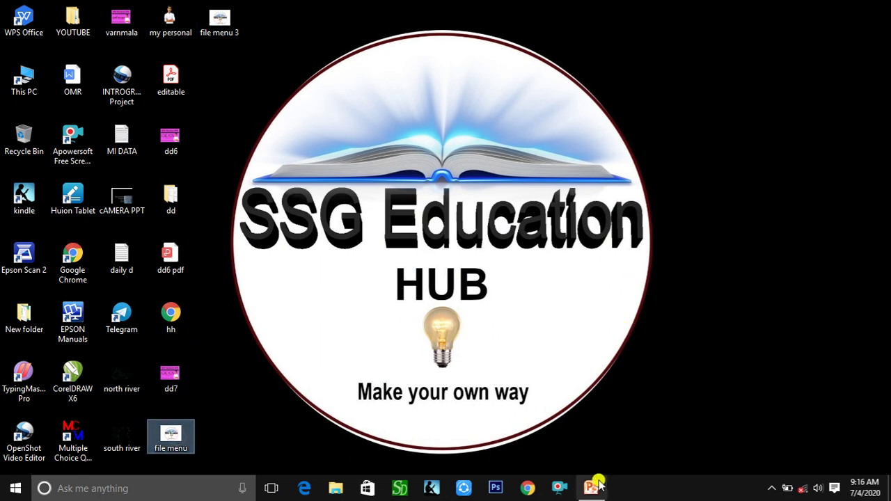
{"action": "left_click", "coordinate": [591, 486]}
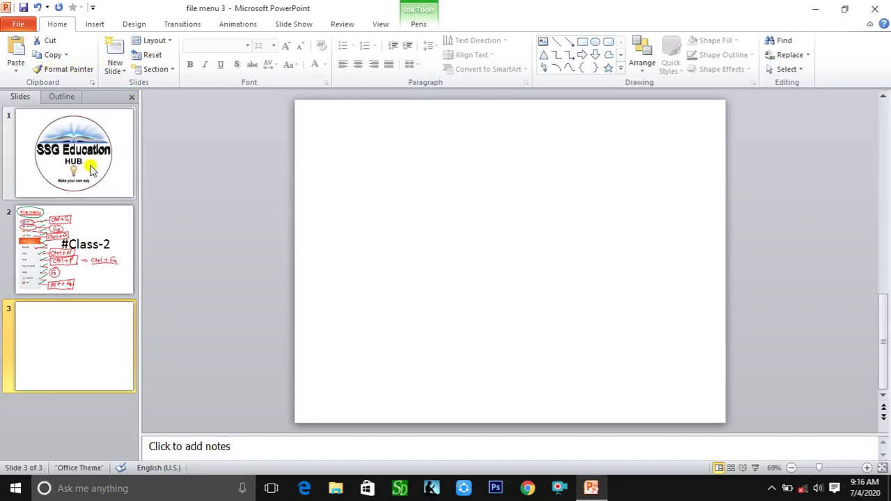
{"action": "left_click", "coordinate": [112, 216]}
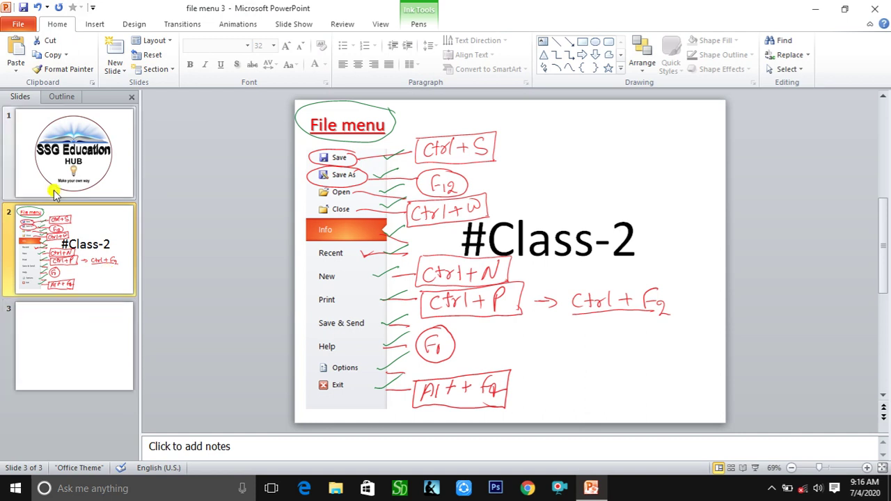
{"action": "left_click", "coordinate": [21, 24]}
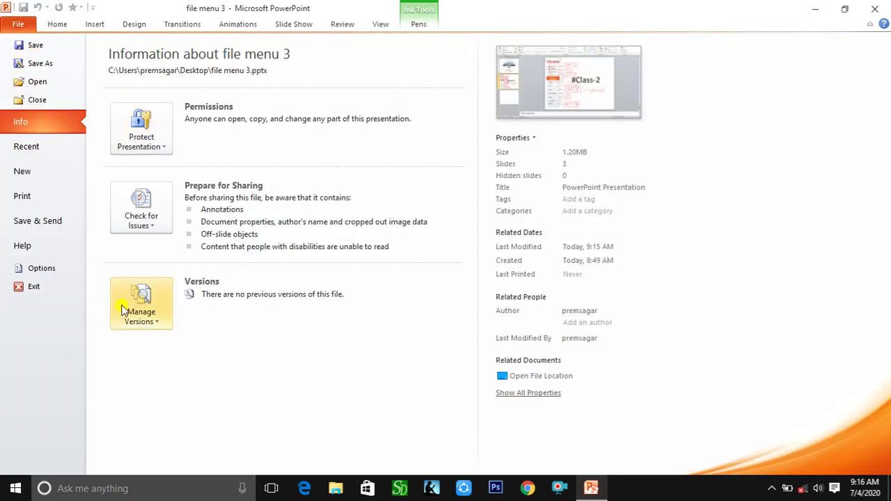
- Restore the file menu 3 window, leave the Info page and close PowerPoint
{"action": "left_click", "coordinate": [590, 490]}
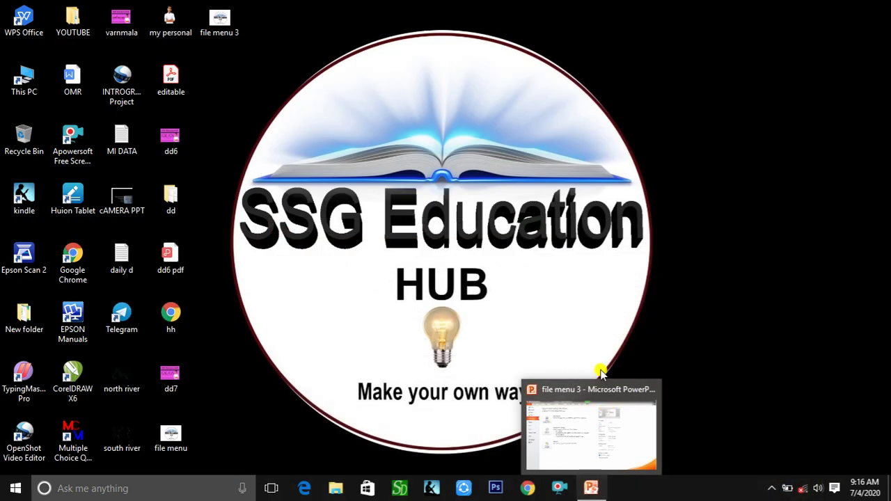
{"action": "left_click", "coordinate": [585, 454]}
{"action": "left_click", "coordinate": [56, 25]}
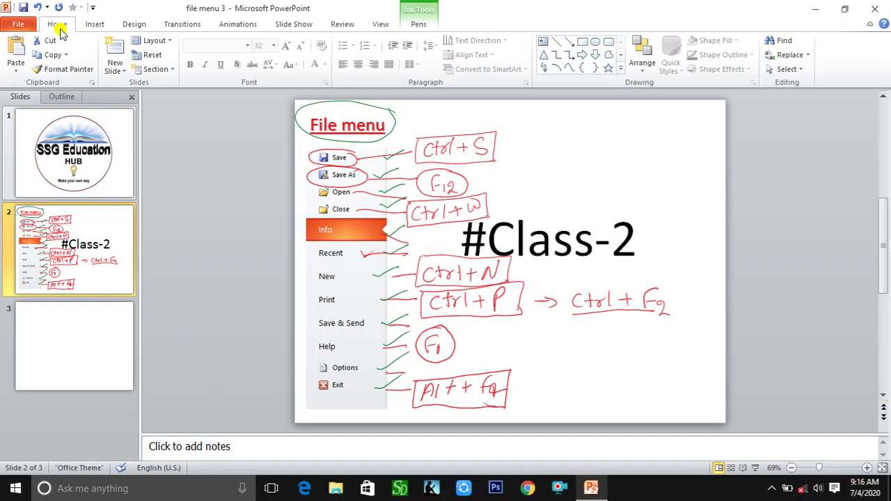
{"action": "left_click", "coordinate": [872, 8]}
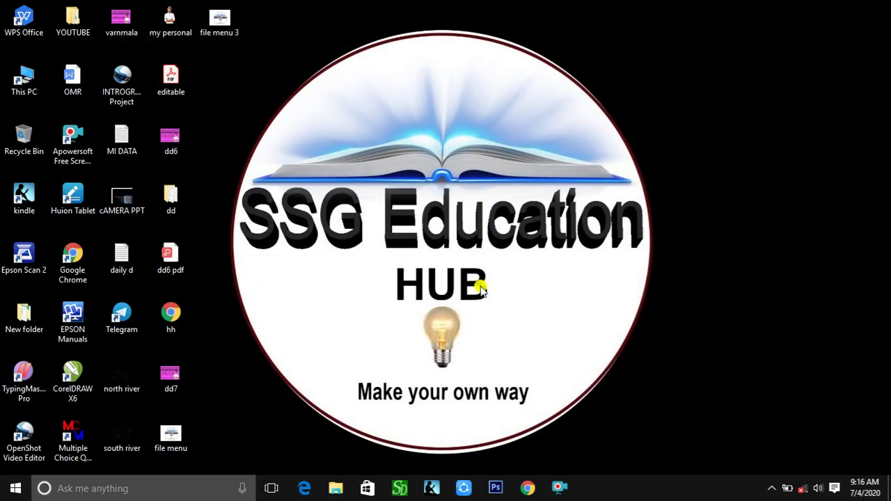
- Relaunch Microsoft PowerPoint 2010 from the Start menu to a blank Presentation1
{"action": "left_click", "coordinate": [5, 490]}
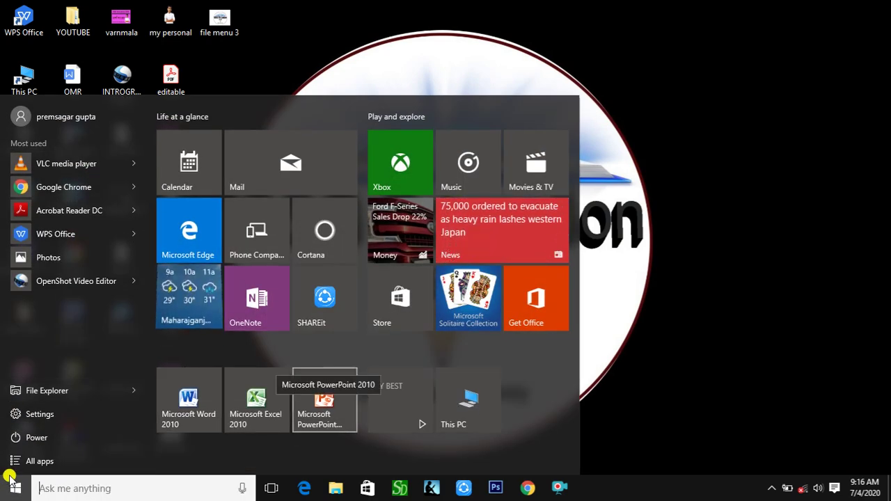
{"action": "left_click", "coordinate": [327, 398]}
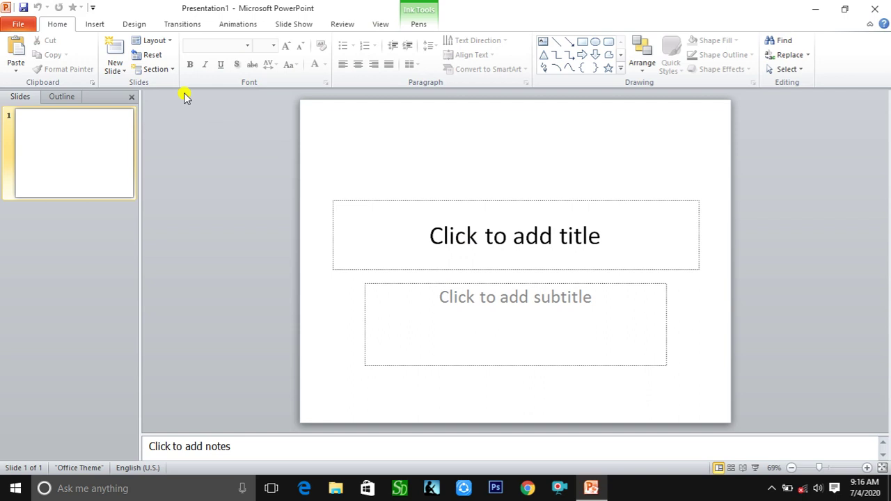
- Reopen the 'file menu' presentation from the Desktop using Ctrl+O
{"action": "key", "text": "ctrl+o"}
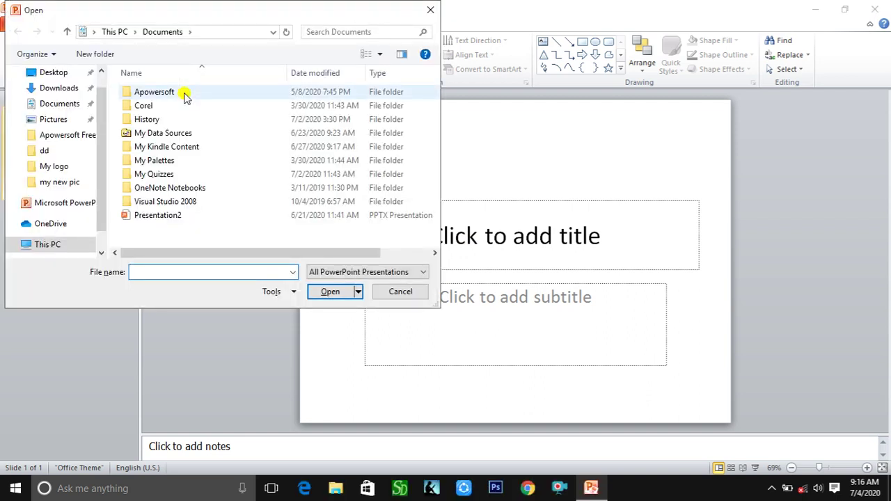
{"action": "left_click", "coordinate": [70, 74]}
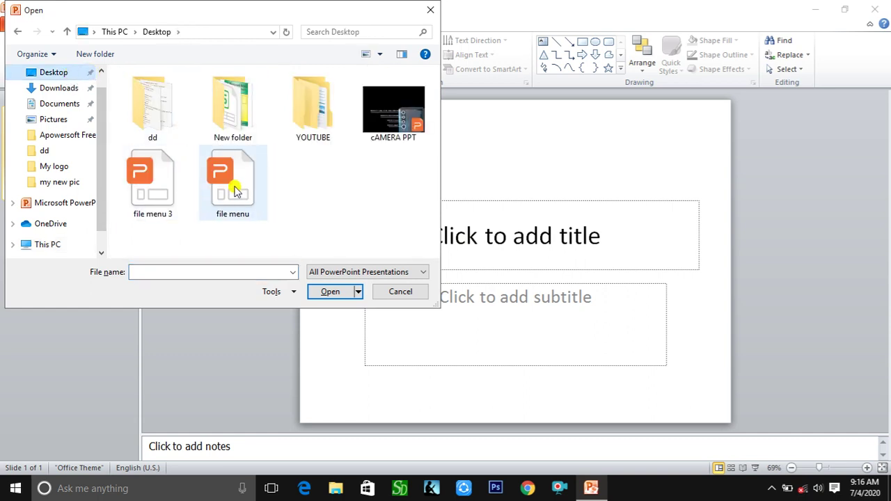
{"action": "left_click", "coordinate": [244, 183]}
{"action": "double_click", "coordinate": [240, 182]}
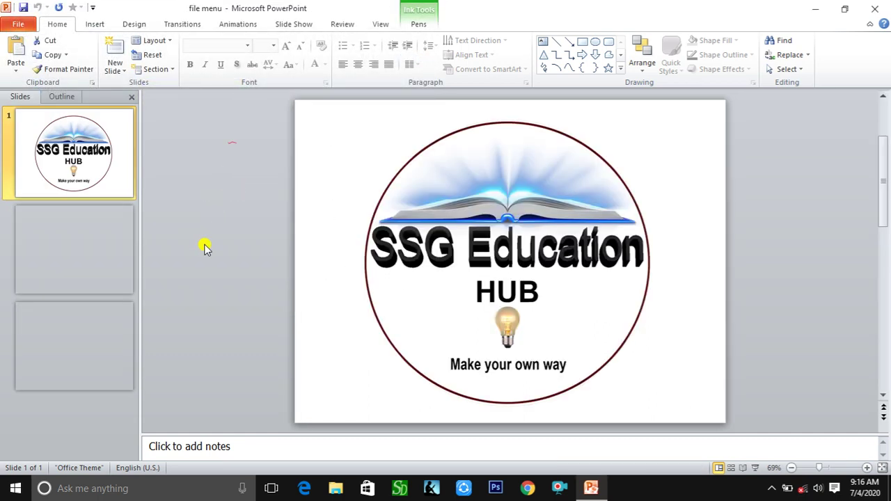
- Go to slide 2, then close the 'file menu' presentation from the File menu
{"action": "left_click", "coordinate": [115, 274]}
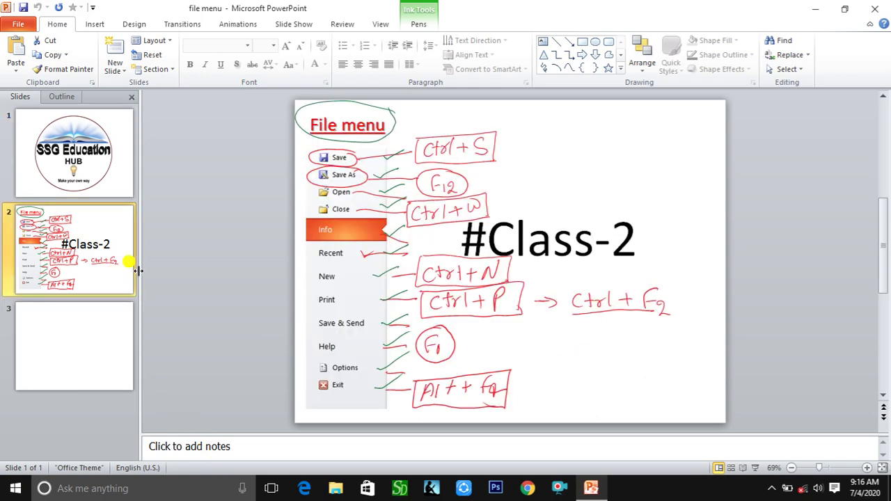
{"action": "left_click", "coordinate": [33, 25]}
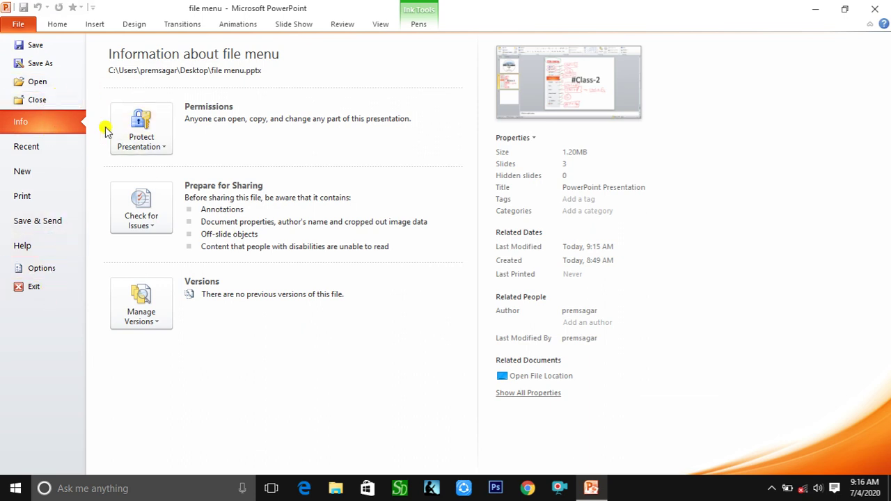
{"action": "left_click", "coordinate": [40, 99]}
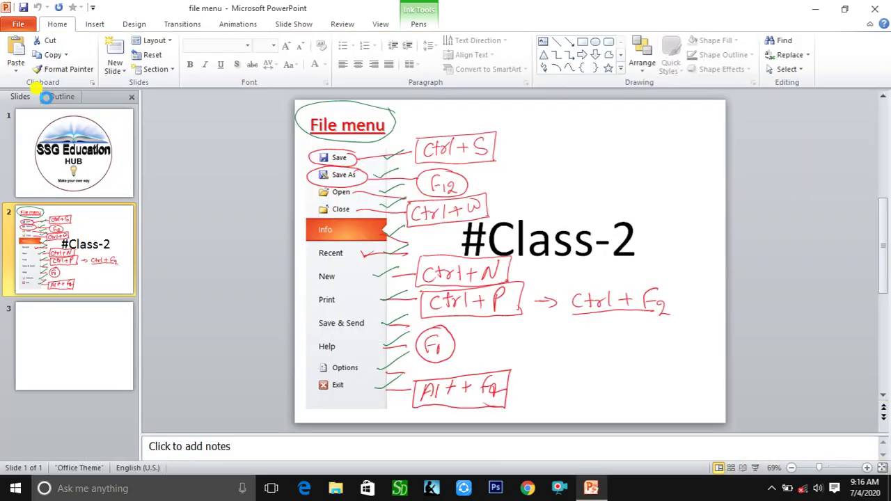
- Reopen 'file menu' from Recent Presentations and return to annotated slide 2
{"action": "left_click", "coordinate": [20, 25]}
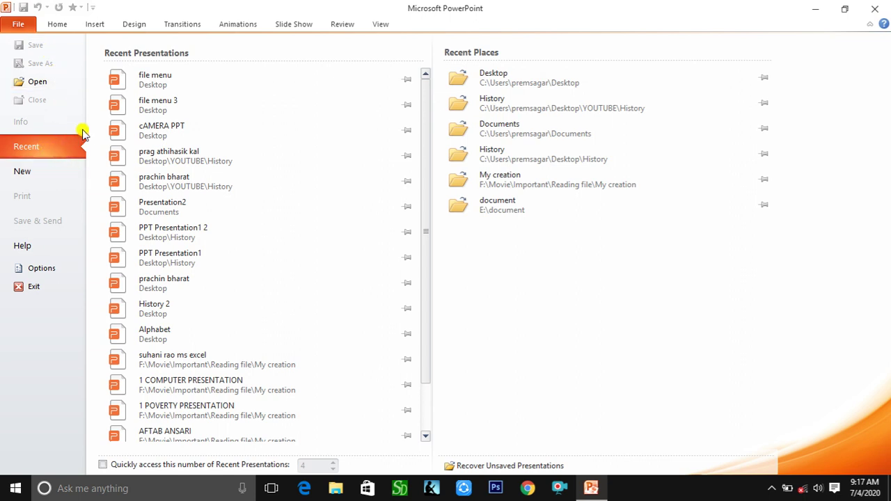
{"action": "left_click", "coordinate": [159, 81]}
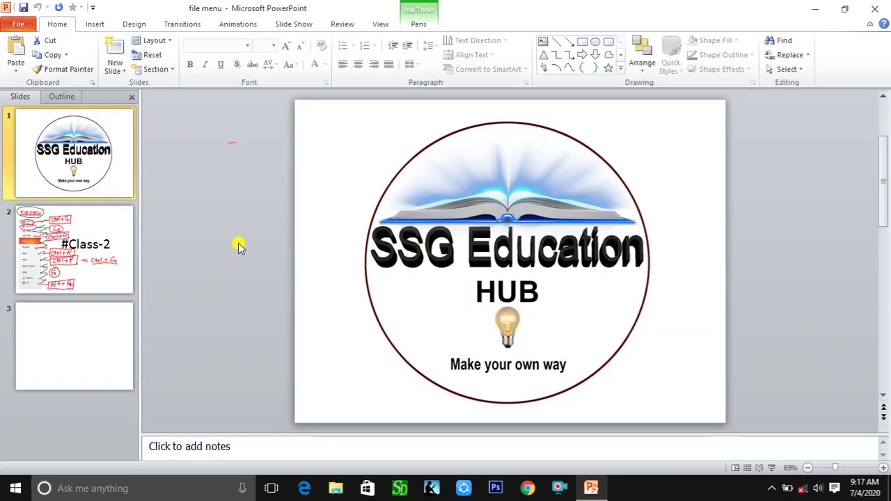
{"action": "left_click", "coordinate": [97, 330]}
{"action": "key", "text": "Up"}
{"action": "key", "text": "Up"}
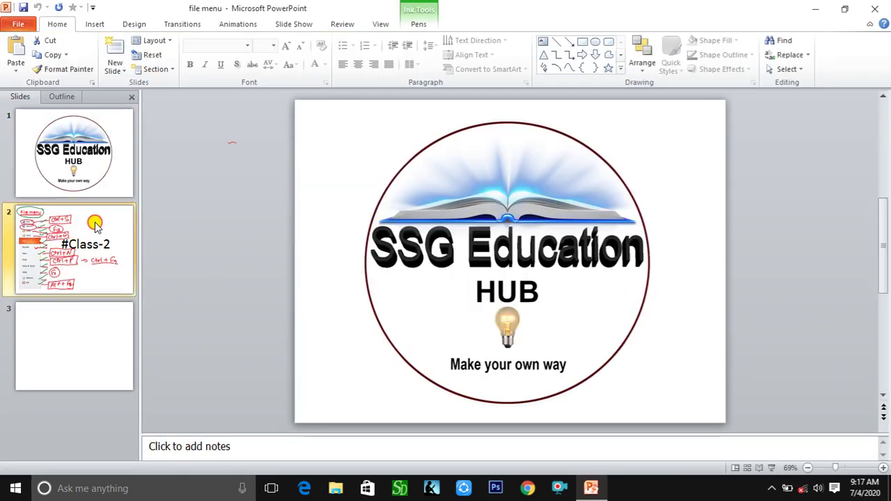
{"action": "key", "text": "Down"}
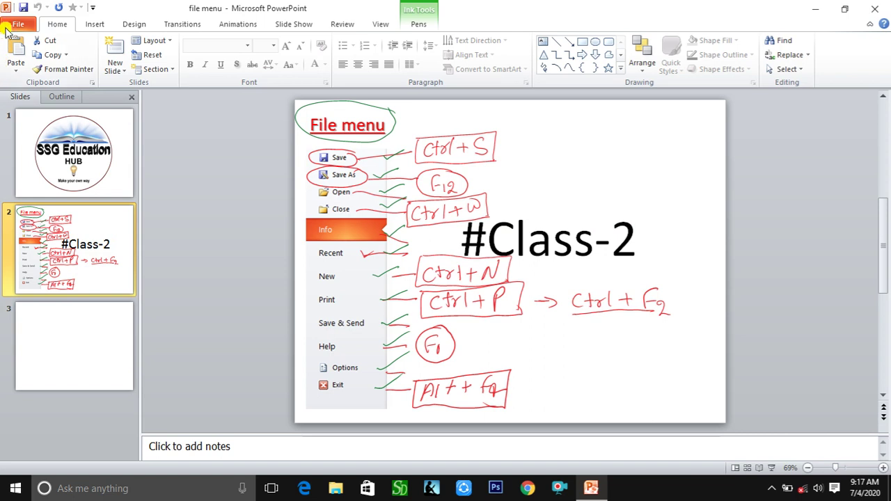
- Show the New page listing available templates, themes and Office.com categories
{"action": "left_click", "coordinate": [18, 26]}
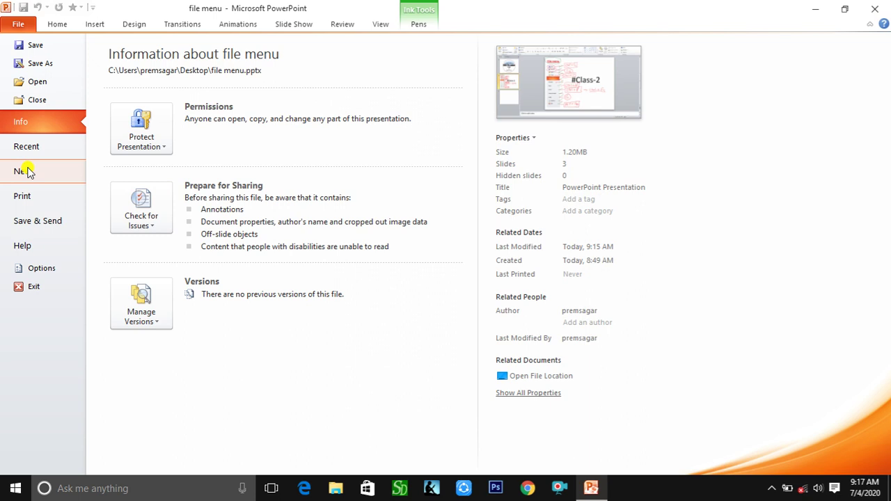
{"action": "left_click", "coordinate": [28, 171]}
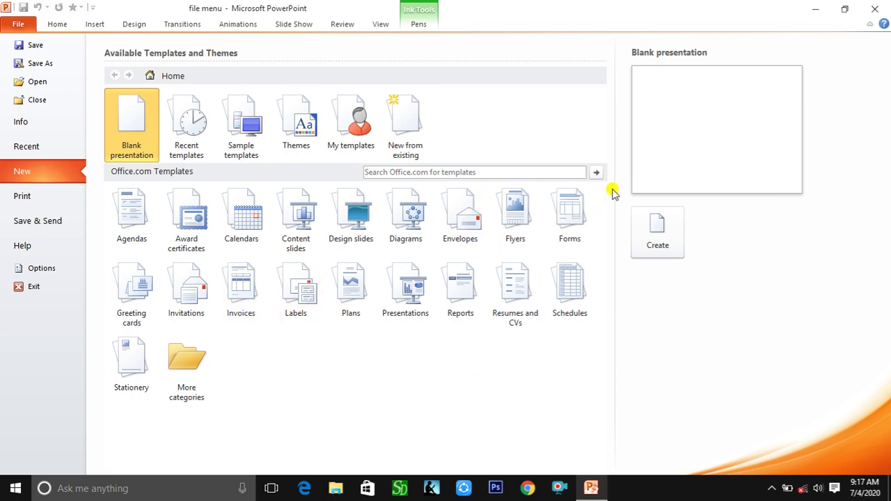
- Create a blank Presentation2 and switch between it and the 'file menu' window
{"action": "left_click", "coordinate": [648, 230]}
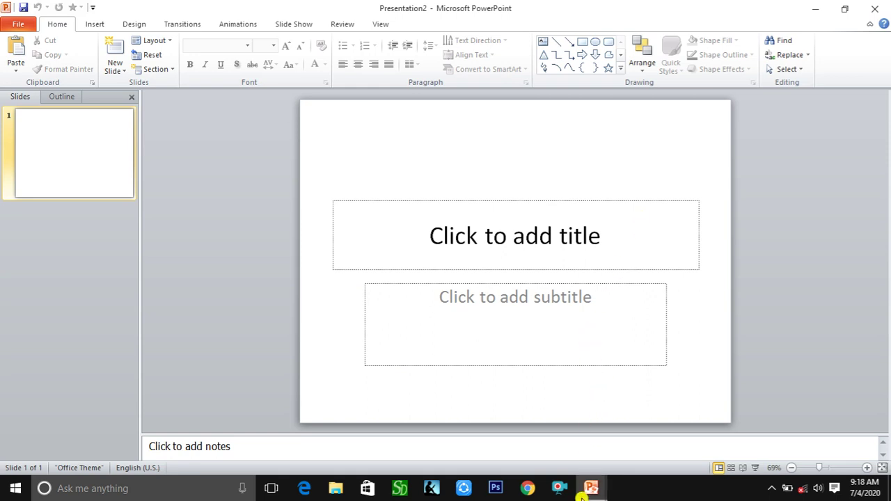
{"action": "mouse_move", "coordinate": [581, 495]}
{"action": "left_click", "coordinate": [548, 463]}
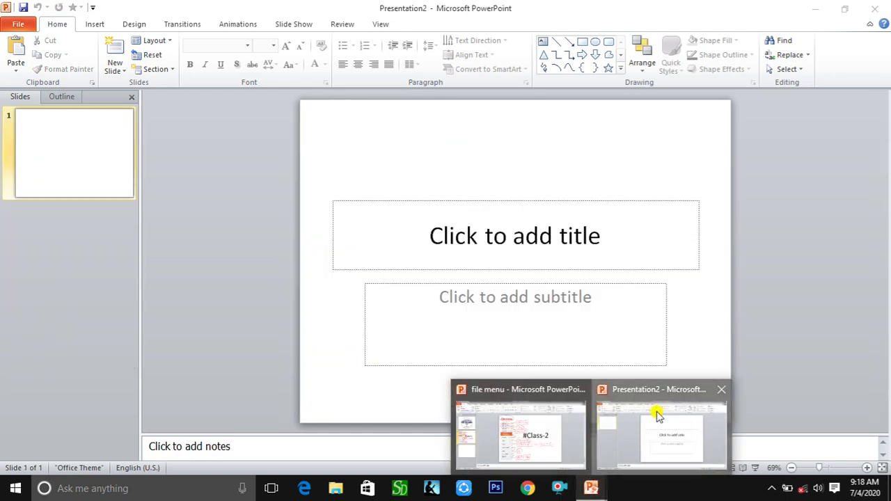
{"action": "left_click", "coordinate": [657, 414]}
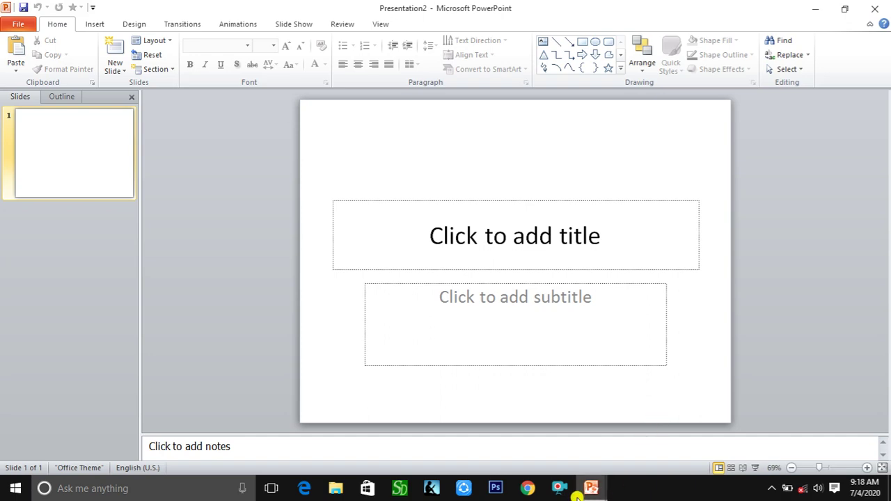
- Close the blank Presentation2 window from its taskbar preview
{"action": "mouse_move", "coordinate": [578, 494]}
{"action": "mouse_move", "coordinate": [694, 396]}
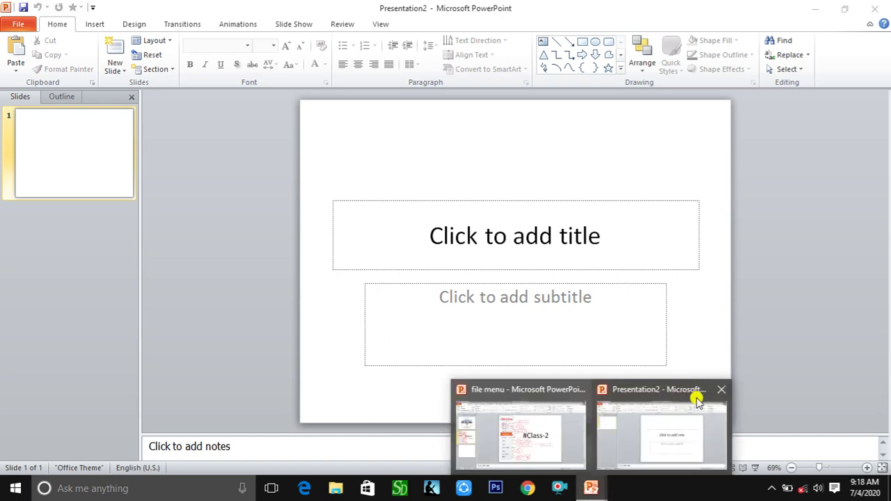
{"action": "left_click", "coordinate": [723, 392]}
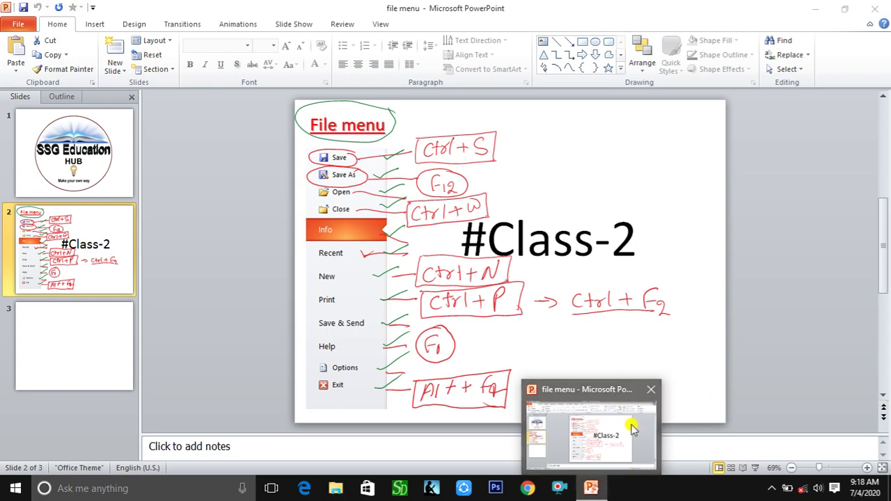
- Open the Print page and review the printer list, keeping EPSON L3100 Series
{"action": "left_click", "coordinate": [26, 29]}
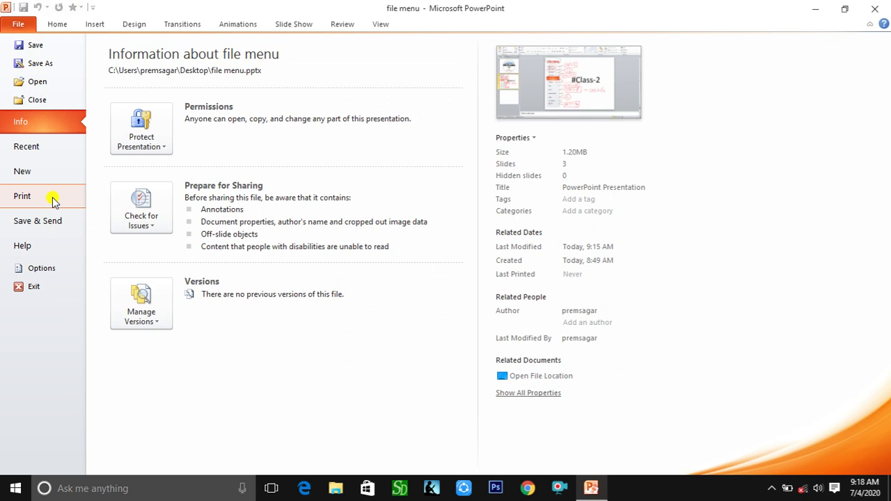
{"action": "left_click", "coordinate": [52, 197]}
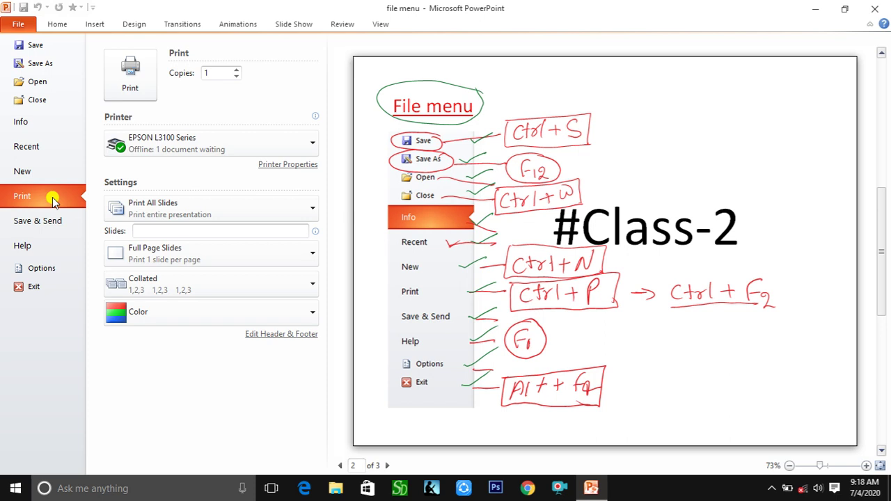
{"action": "left_click", "coordinate": [186, 157]}
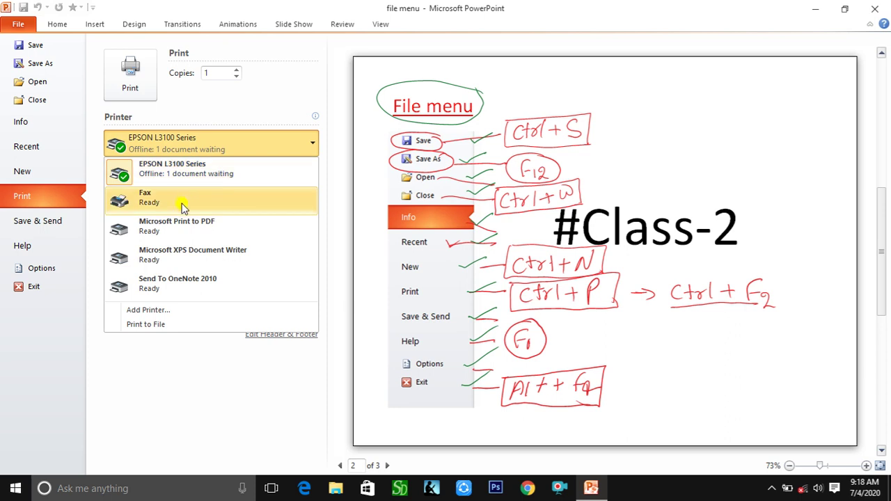
{"action": "left_click", "coordinate": [208, 136]}
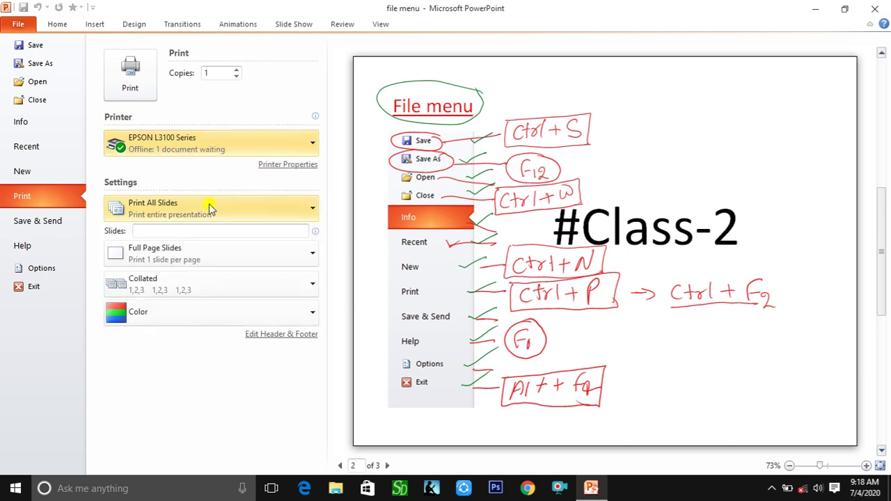
{"action": "left_click", "coordinate": [211, 250]}
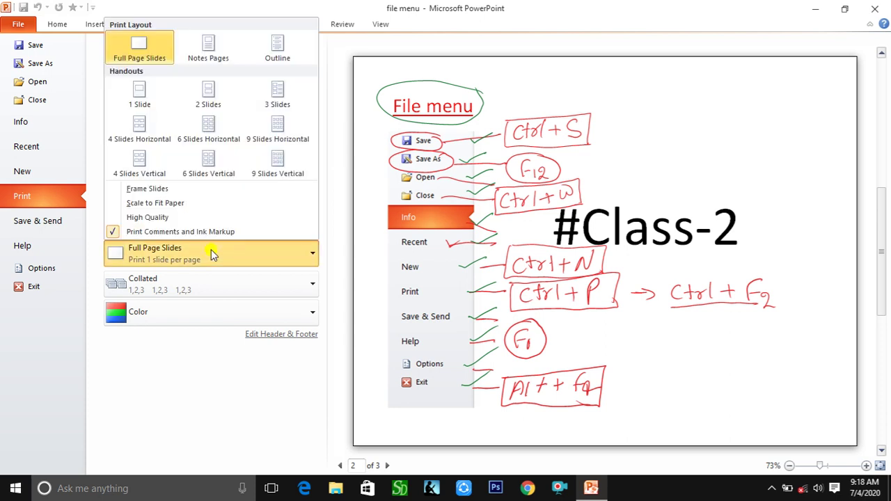
- Print 2-slide handouts, trying landscape before settling on portrait orientation
{"action": "left_click", "coordinate": [212, 102]}
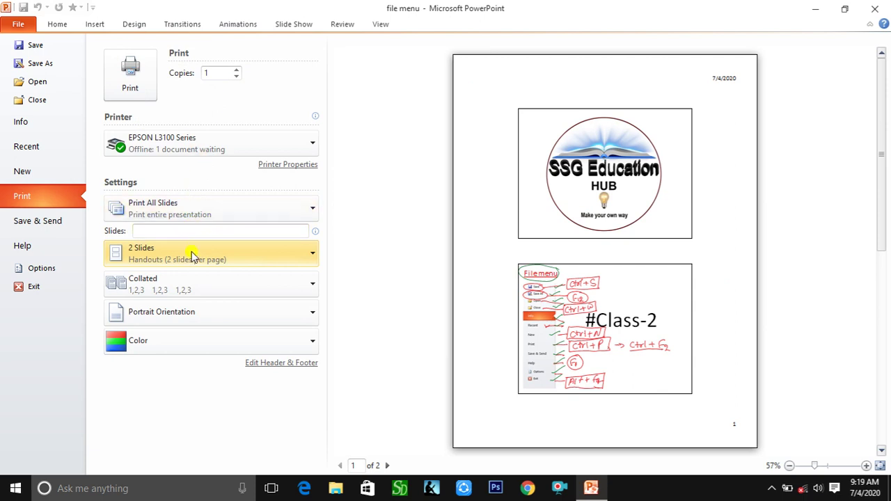
{"action": "left_click", "coordinate": [191, 307]}
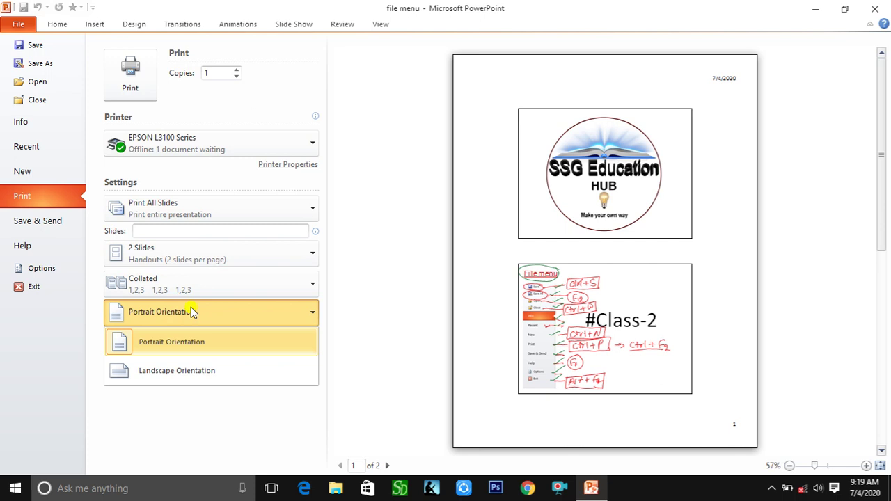
{"action": "left_click", "coordinate": [240, 365]}
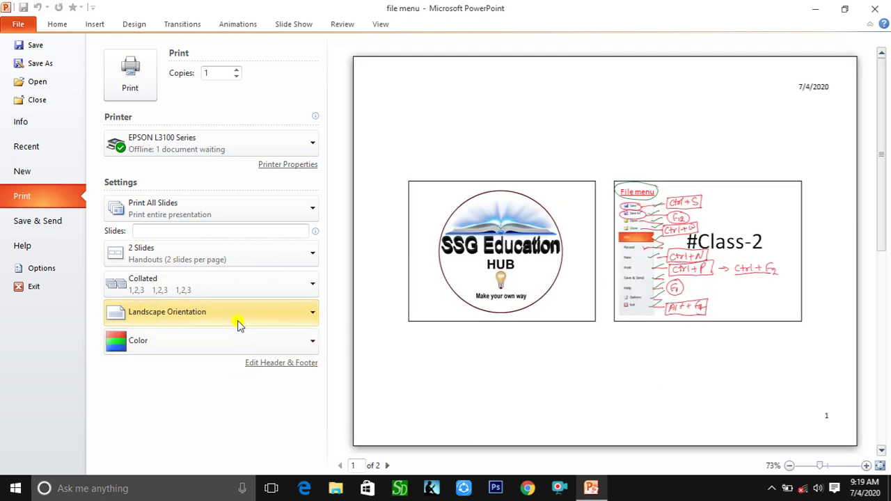
{"action": "left_click", "coordinate": [239, 321]}
{"action": "left_click", "coordinate": [227, 345]}
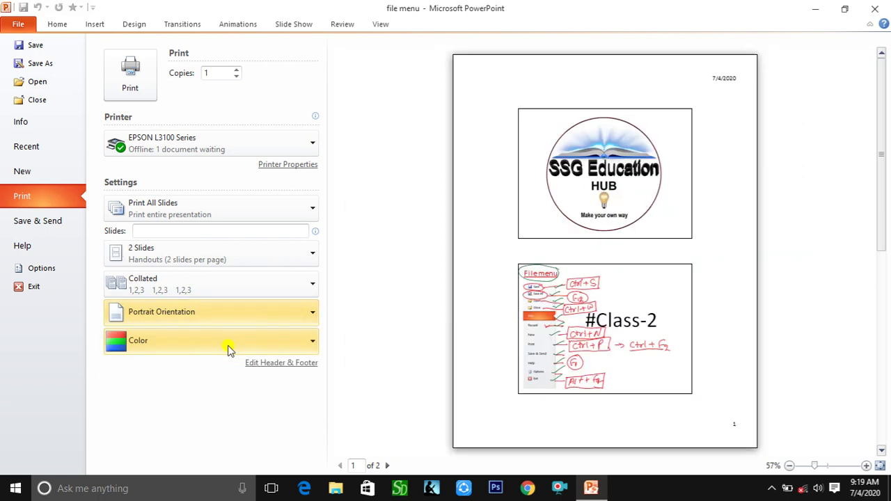
- Preview Pure Black and White and Grayscale, then set the printout back to Color
{"action": "left_click", "coordinate": [229, 349]}
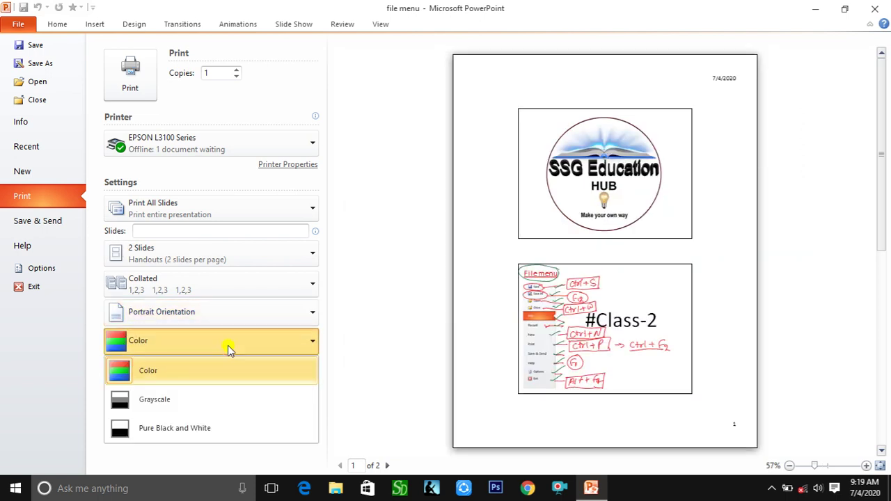
{"action": "left_click", "coordinate": [170, 430]}
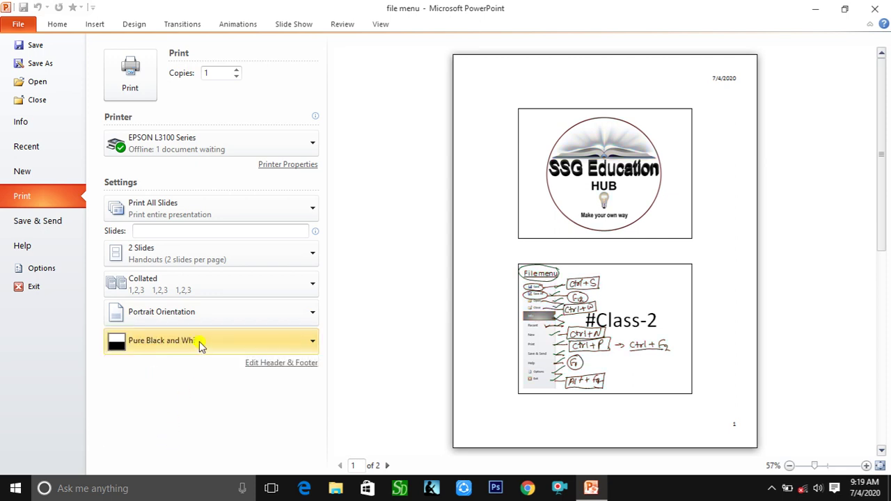
{"action": "left_click", "coordinate": [199, 342]}
{"action": "left_click", "coordinate": [191, 403]}
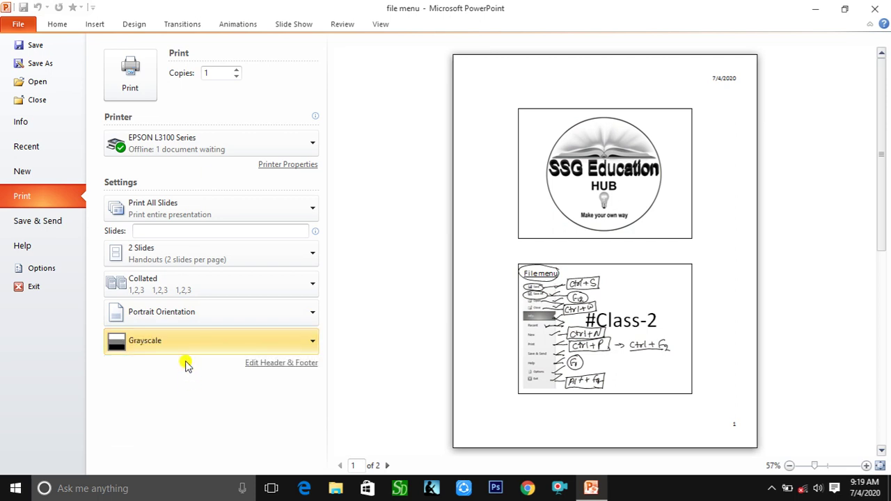
{"action": "key", "text": "alt"}
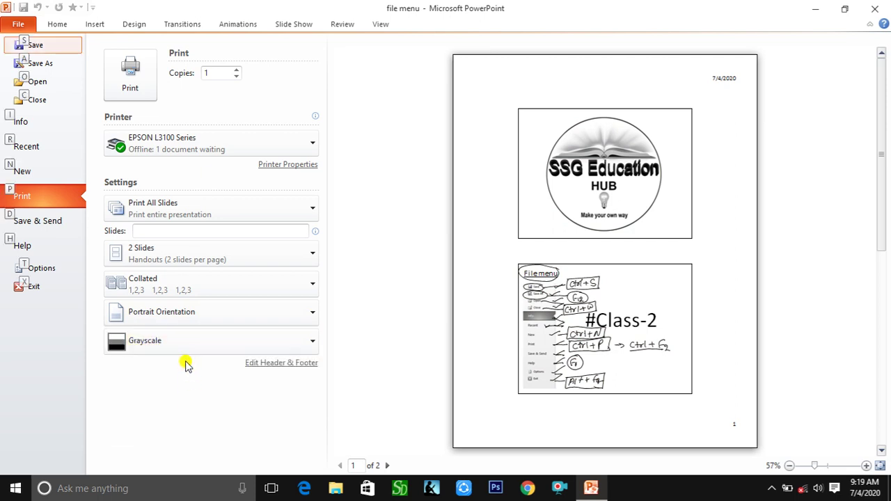
{"action": "left_click", "coordinate": [195, 350]}
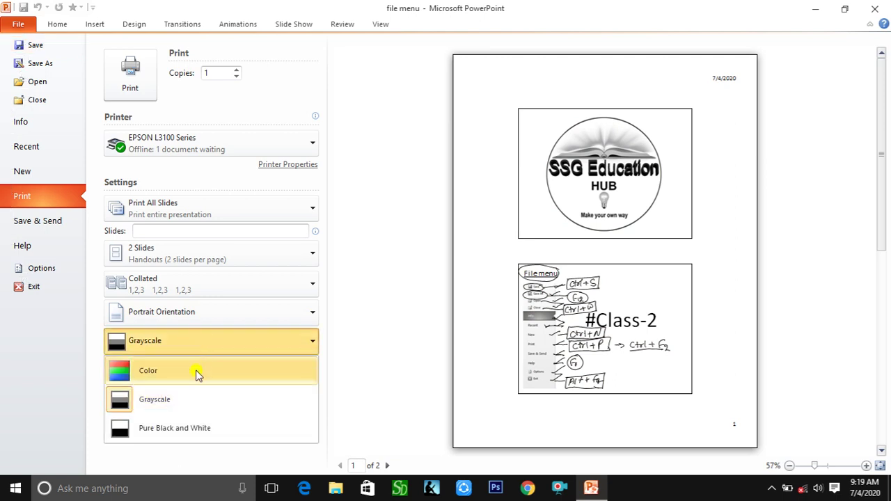
{"action": "left_click", "coordinate": [197, 376]}
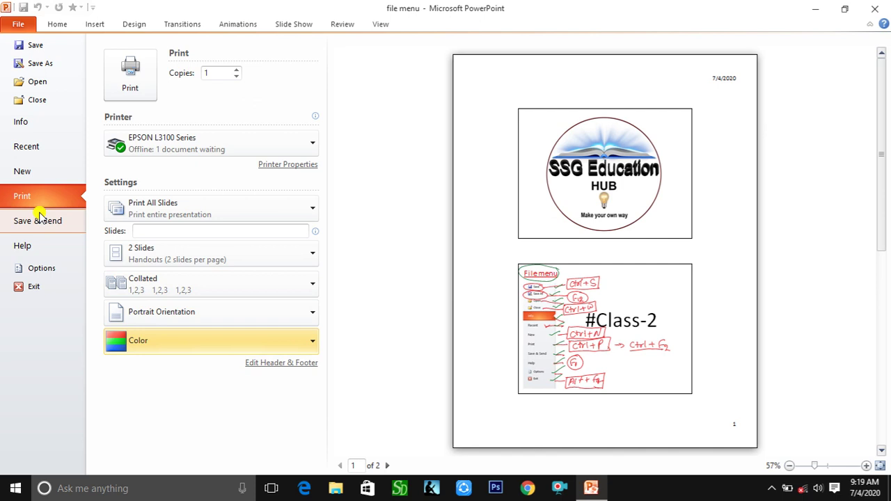
- View the Save & Send and Help pages, then open PowerPoint Options
{"action": "left_click", "coordinate": [42, 223]}
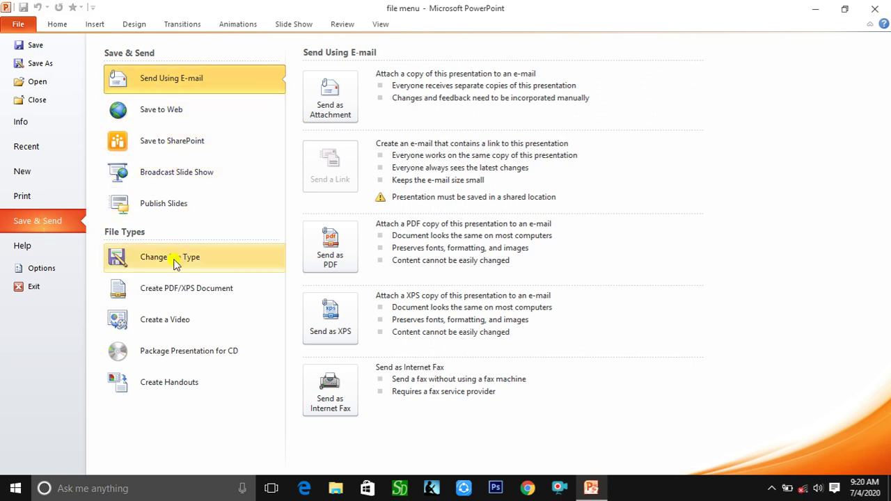
{"action": "left_click", "coordinate": [31, 256]}
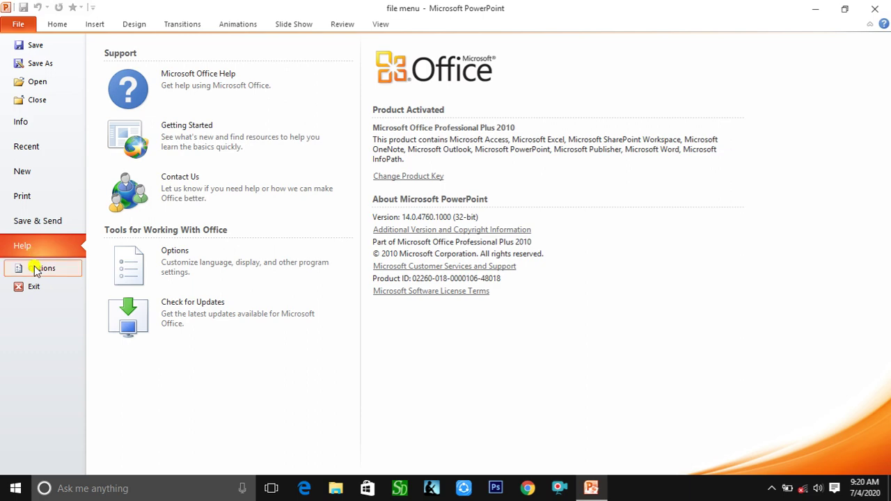
{"action": "left_click", "coordinate": [34, 267]}
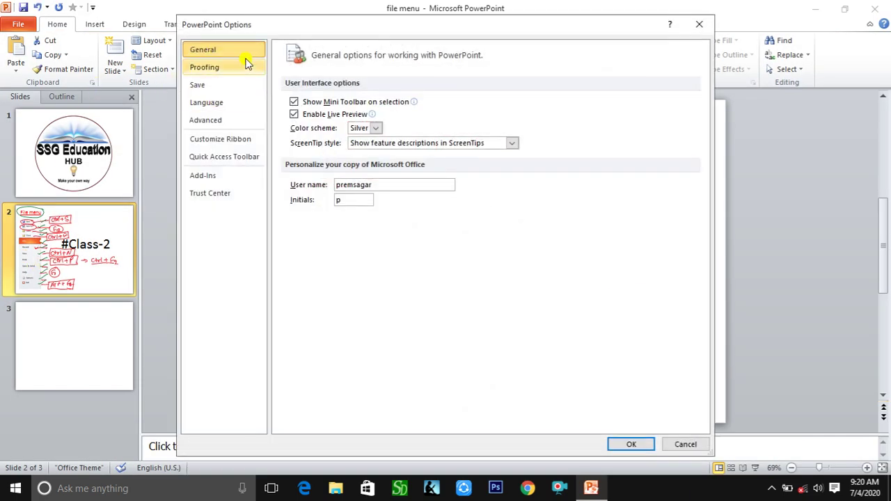
- Browse the Save, Language and Proofing option pages, then close Options without changes
{"action": "left_click", "coordinate": [227, 85]}
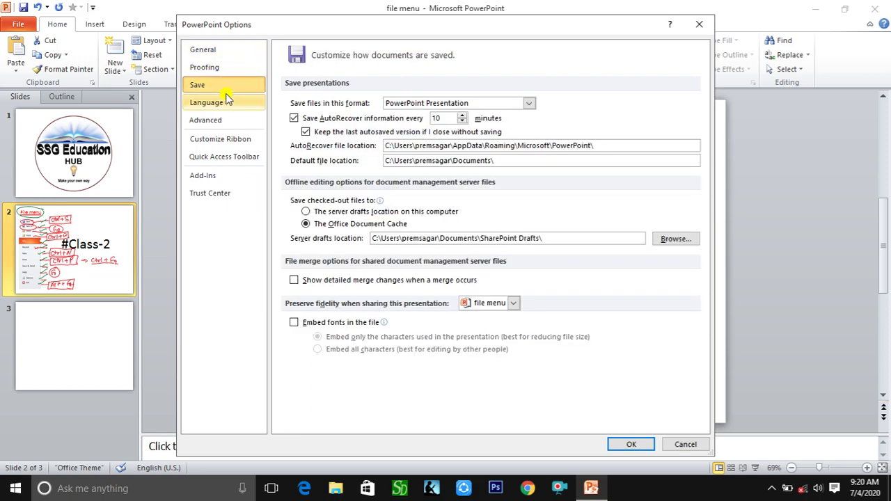
{"action": "left_click", "coordinate": [226, 103]}
{"action": "left_click", "coordinate": [217, 65]}
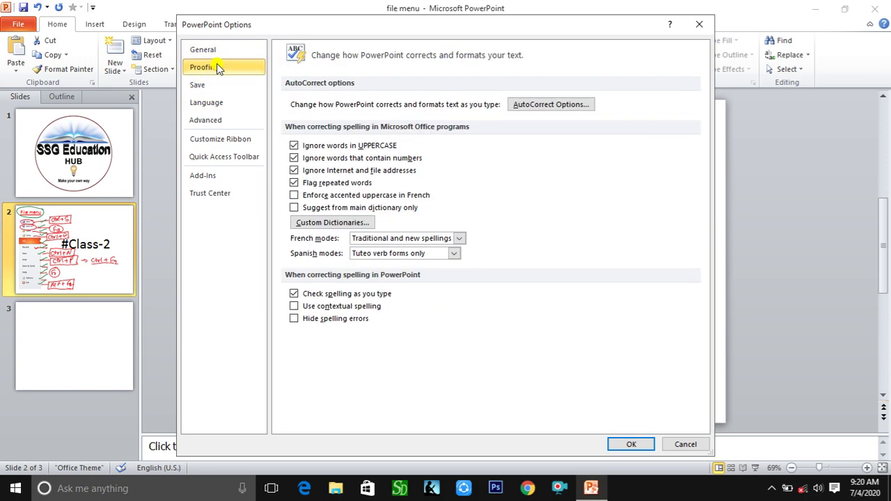
{"action": "left_click", "coordinate": [700, 24]}
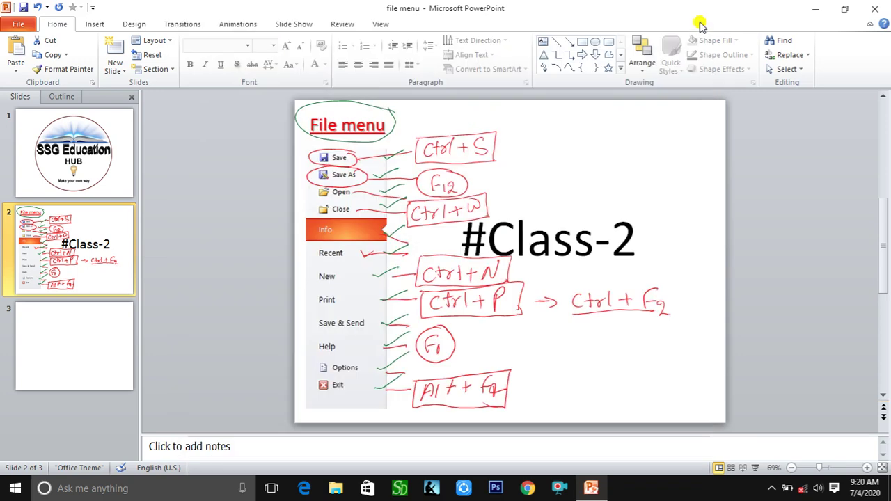
- Leave the File view and display the SSG Education HUB logo slide 1
{"action": "left_click", "coordinate": [19, 36]}
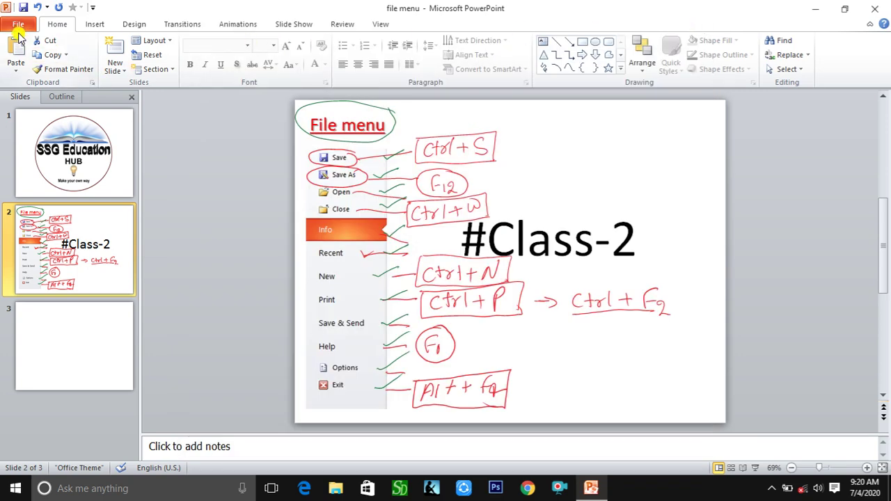
{"action": "left_click", "coordinate": [18, 28]}
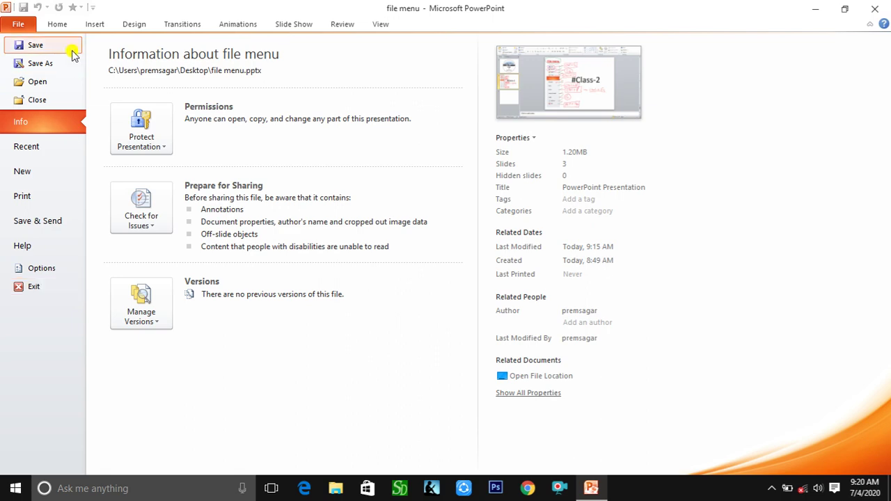
{"action": "left_click", "coordinate": [52, 31]}
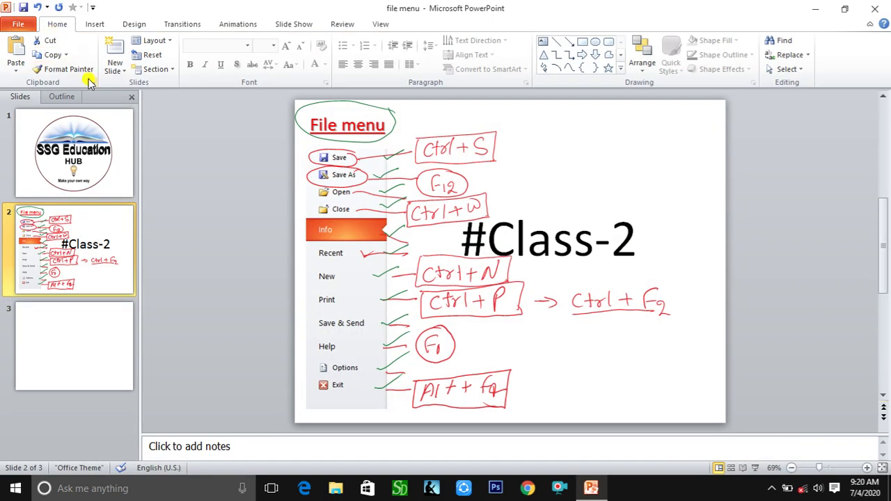
{"action": "left_click", "coordinate": [83, 174]}
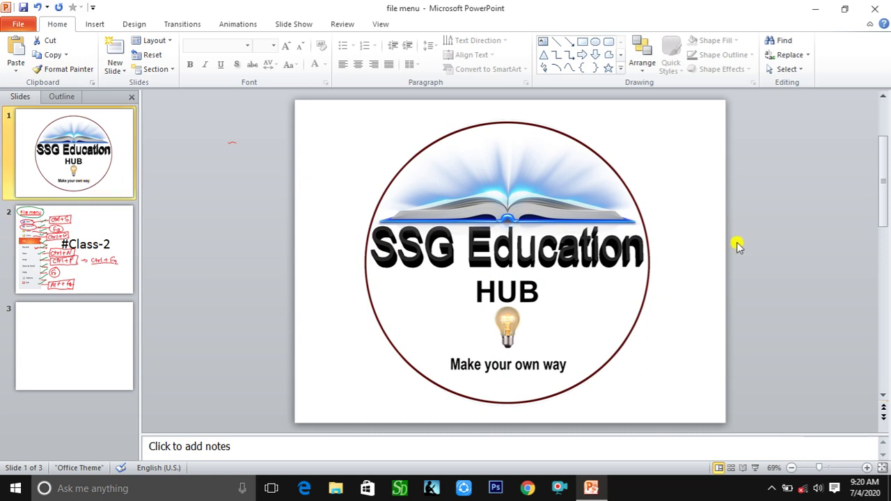